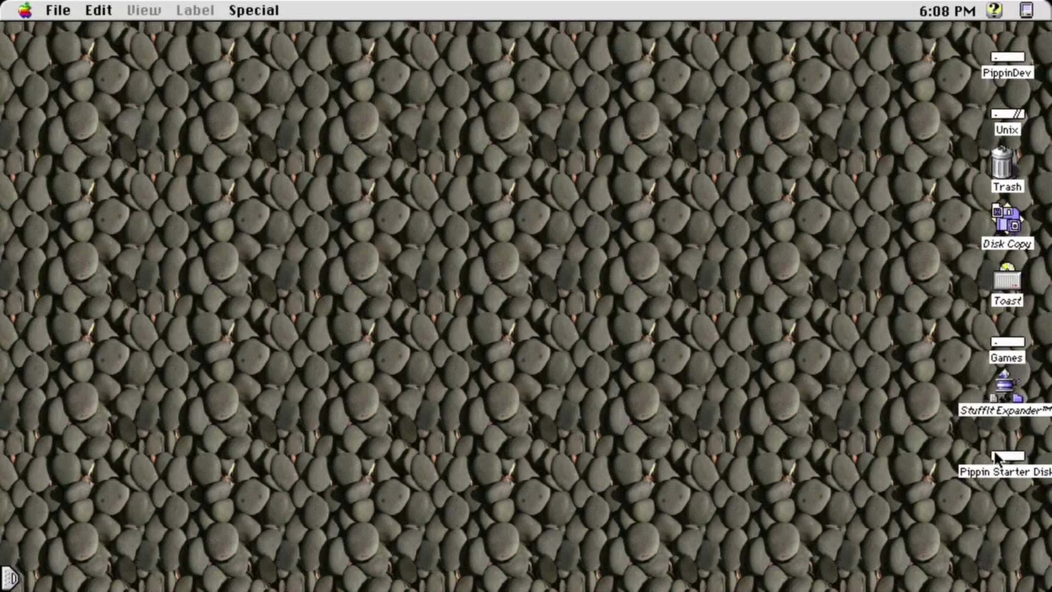
Open the Pippin Starter disk's System Folder, look over its contents, then close it.
double_click(996, 455)
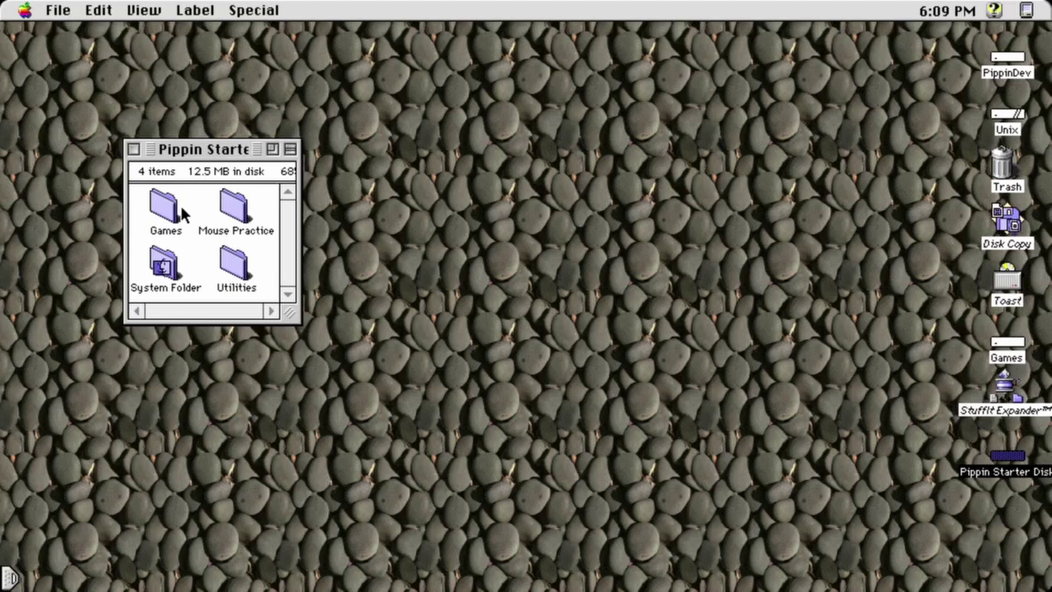
double_click(170, 260)
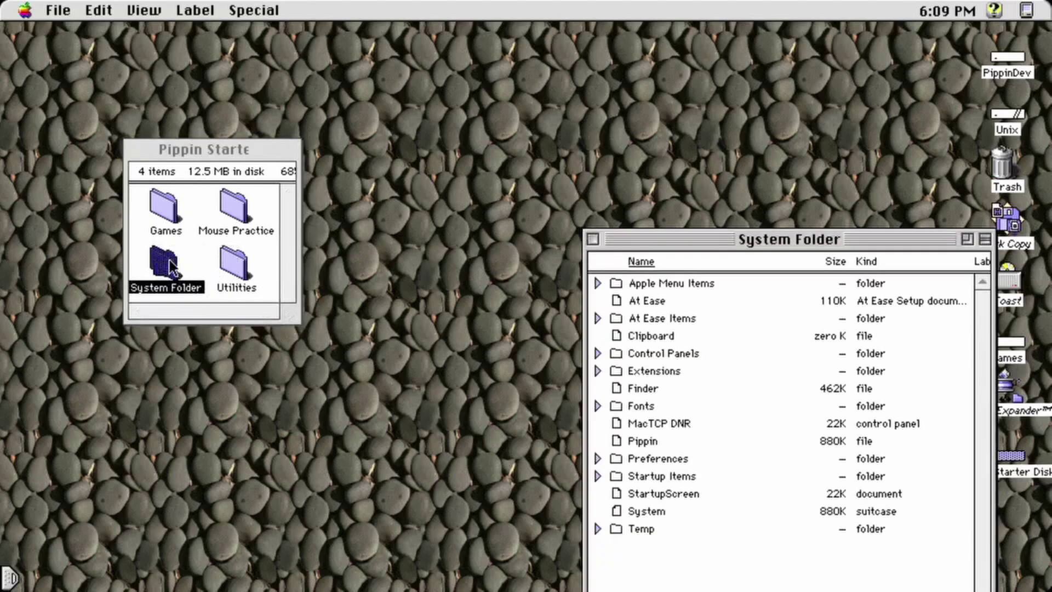
left_click_drag(629, 245, 405, 113)
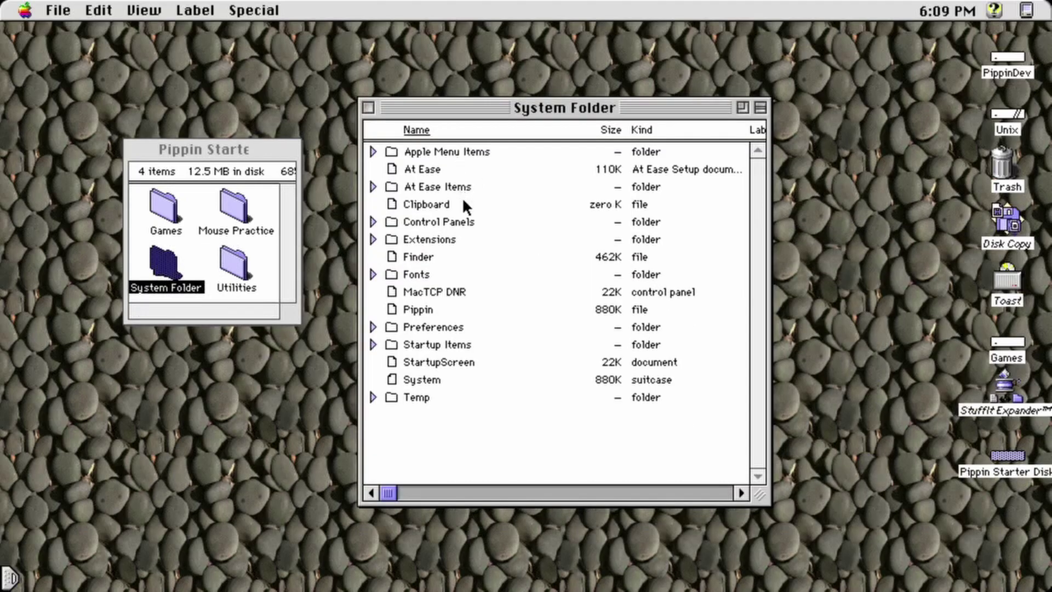
left_click(428, 257)
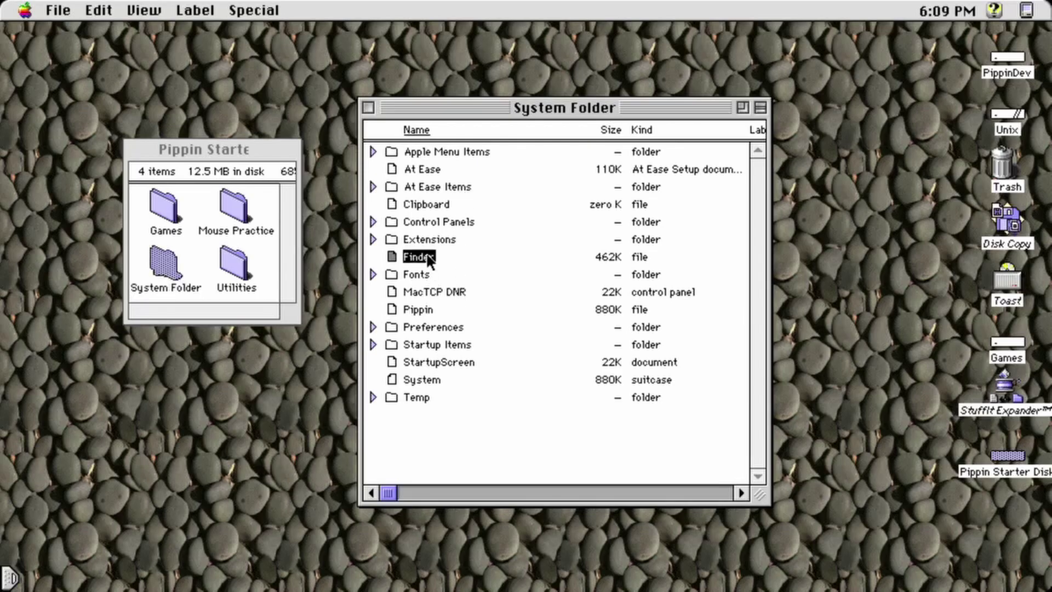
left_click(493, 415)
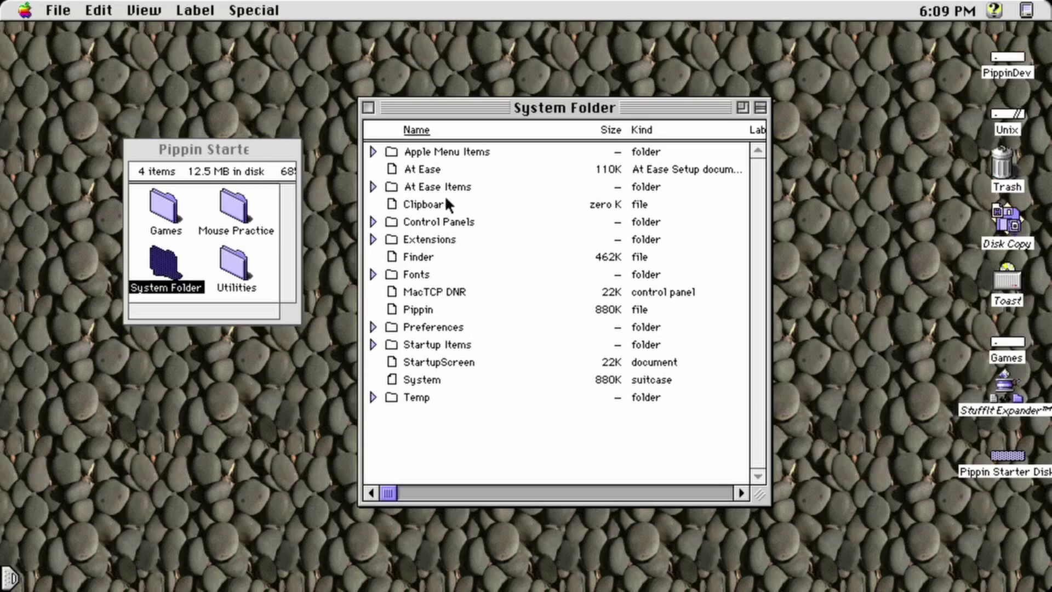
left_click(368, 107)
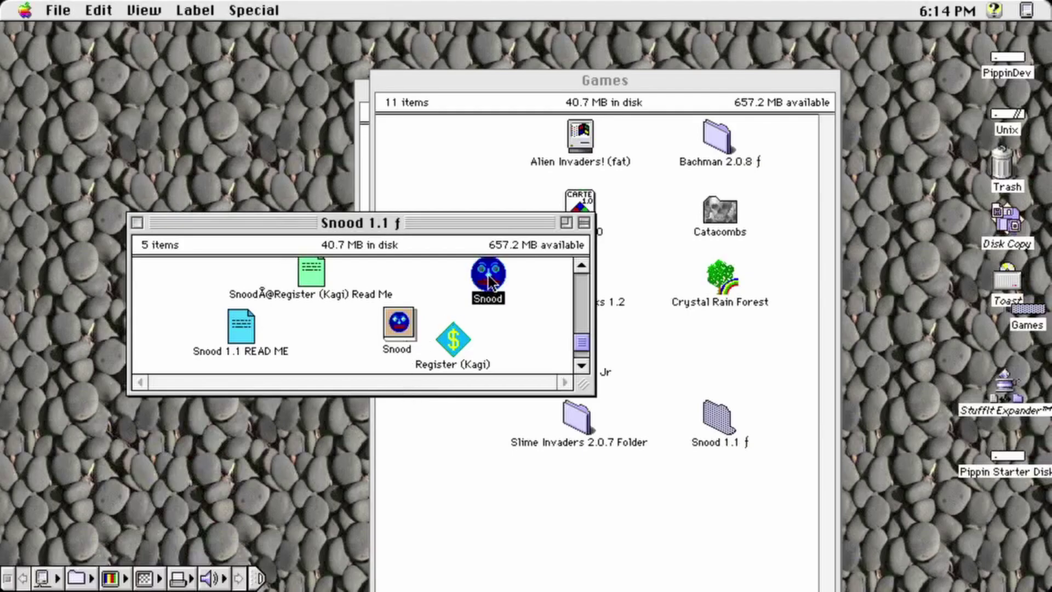
In Snood's Info window, change the Preferred memory size to 2125 K and close it.
key("super+i")
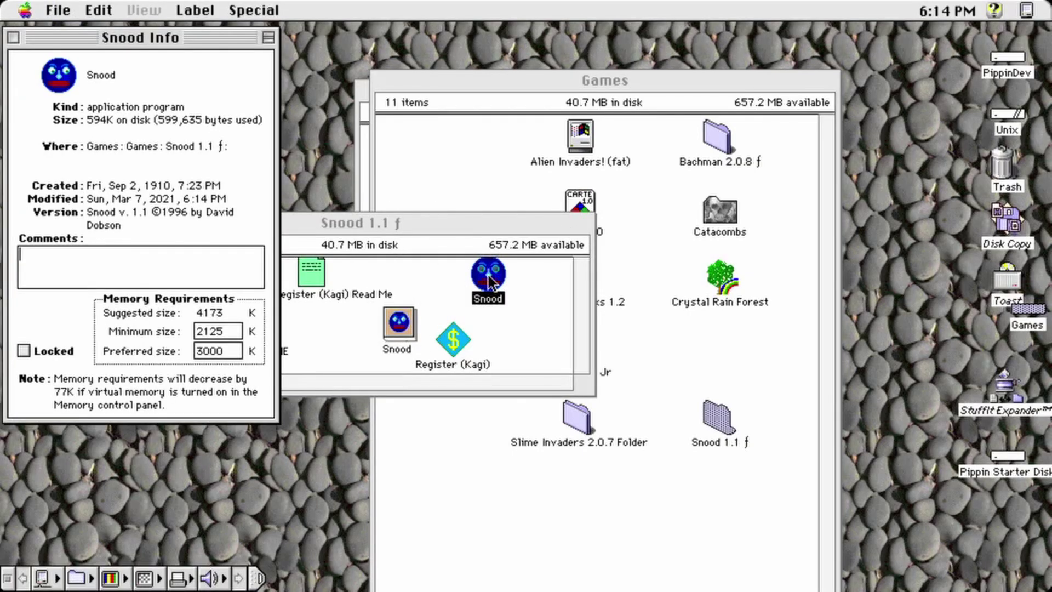
double_click(227, 350)
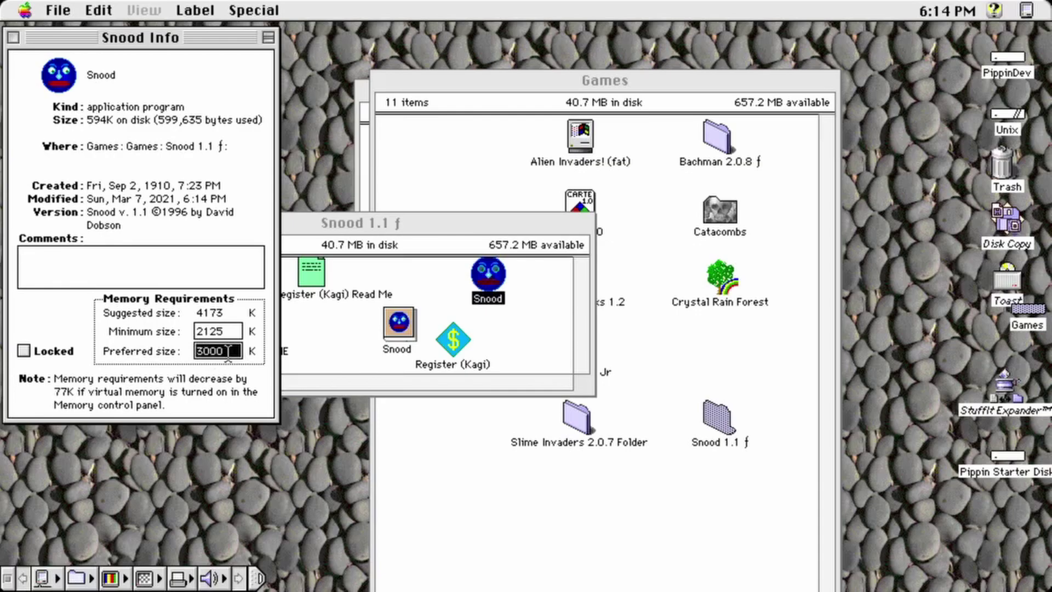
type("212")
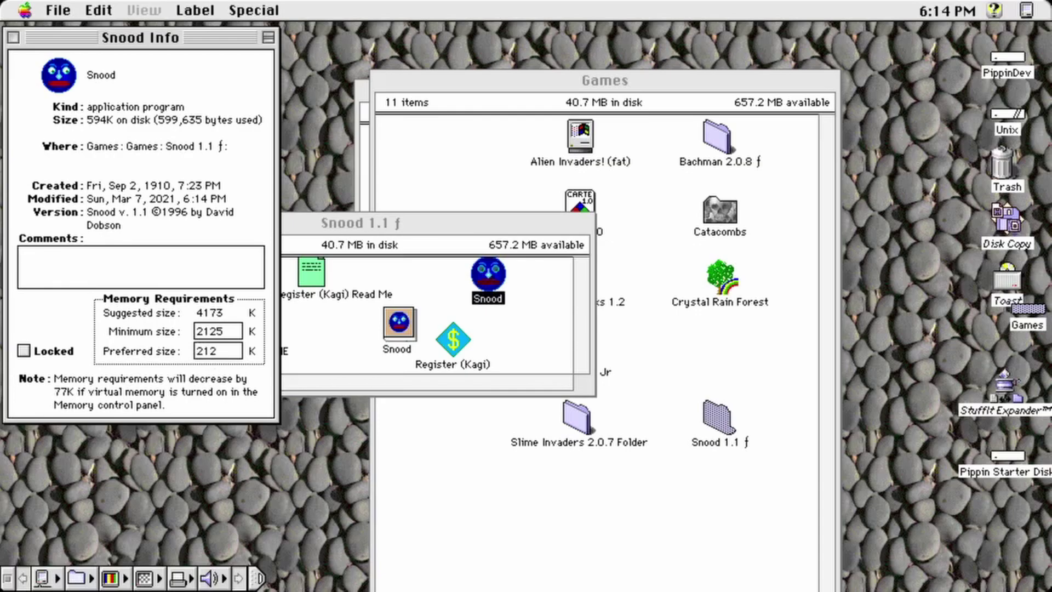
type("5")
left_click(13, 38)
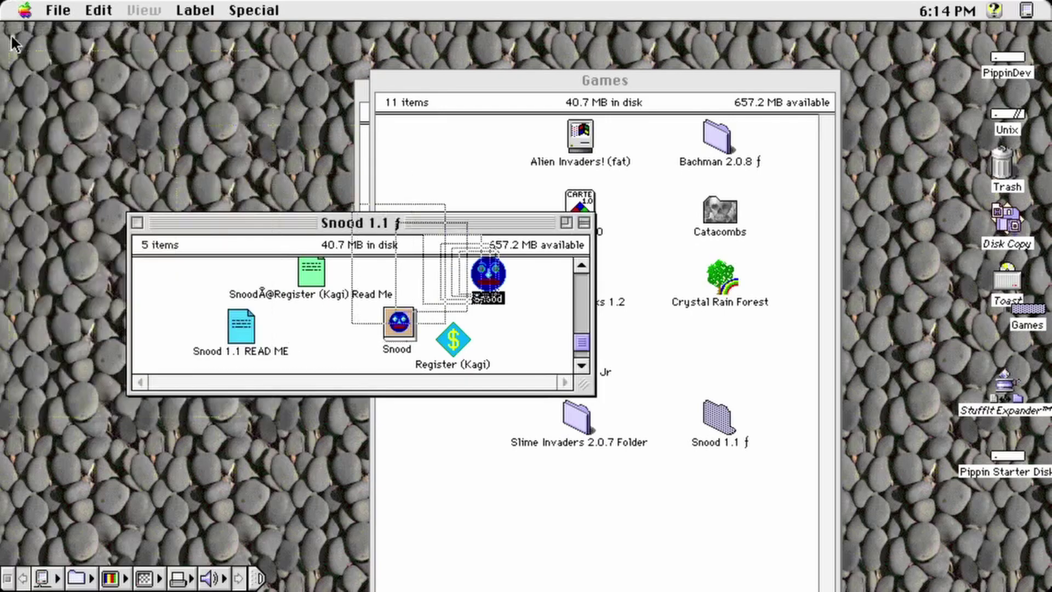
Launch Snood, skip the registration reminder, start a new game, then quit and close its folder.
double_click(482, 278)
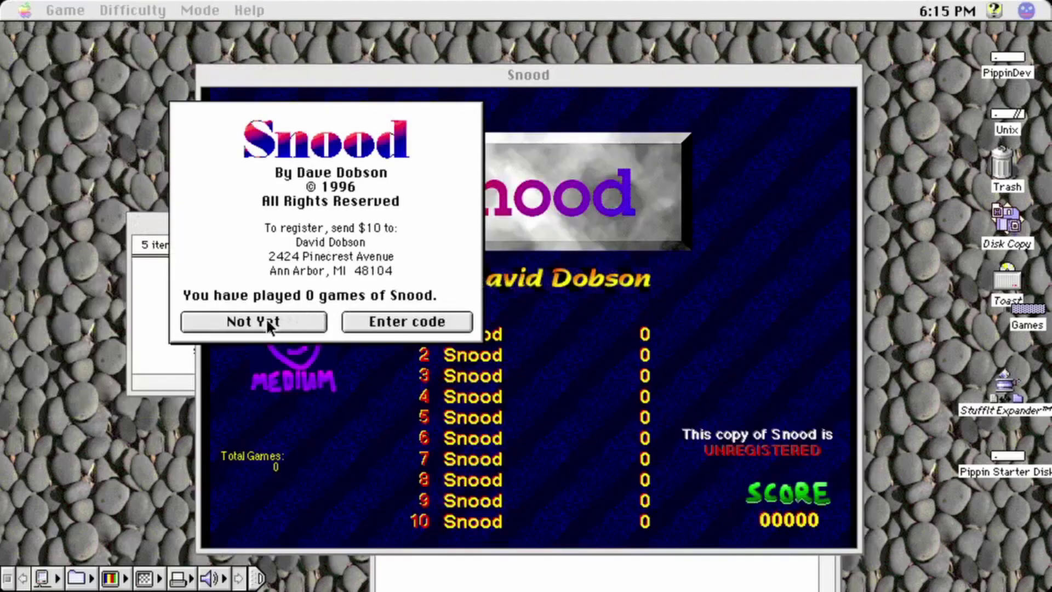
left_click(269, 323)
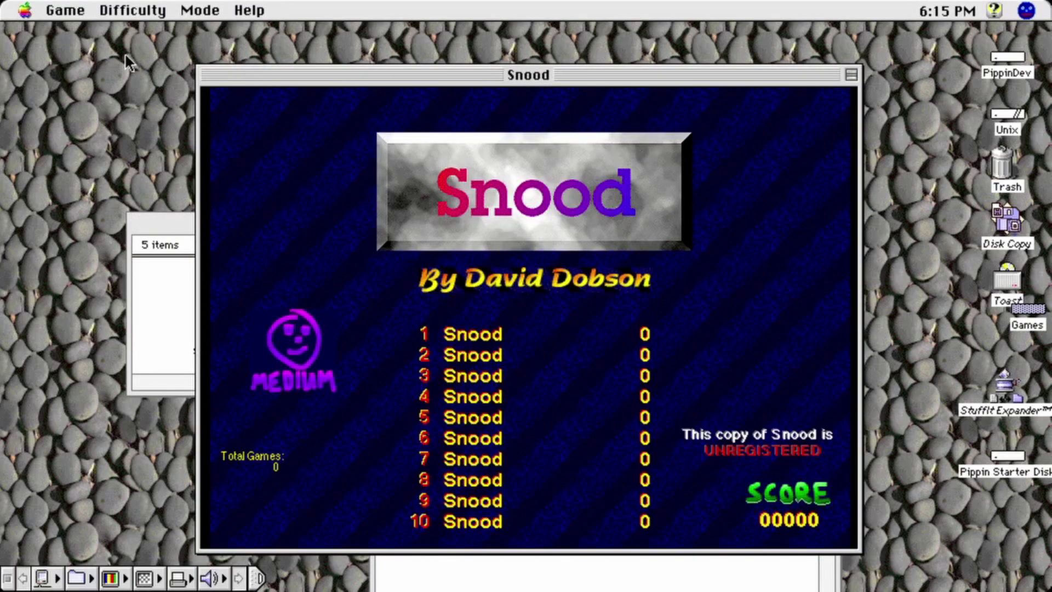
left_click(75, 11)
left_click(81, 23)
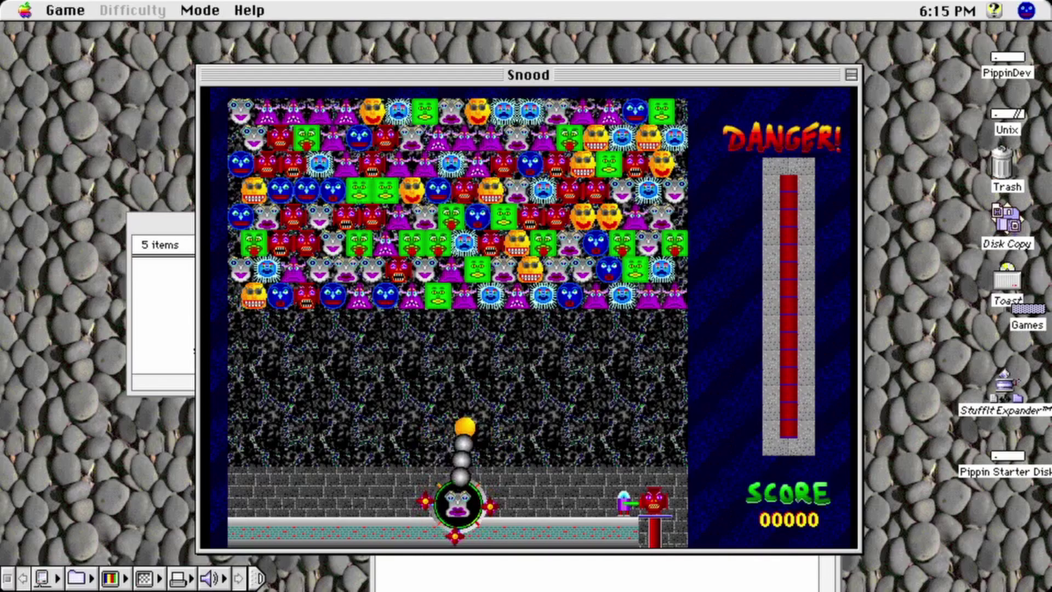
key("super+q")
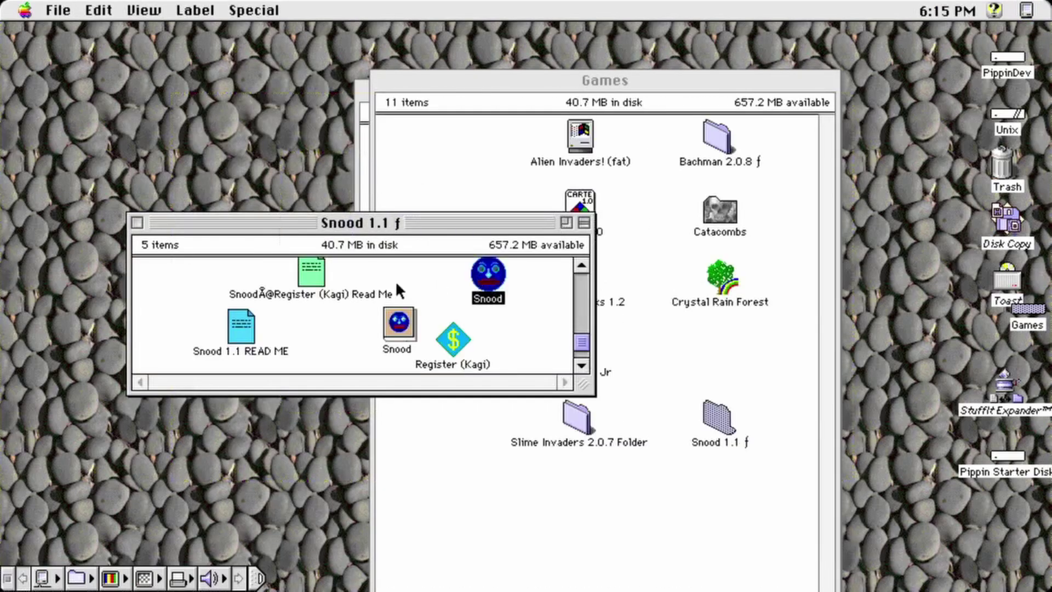
key("super+w")
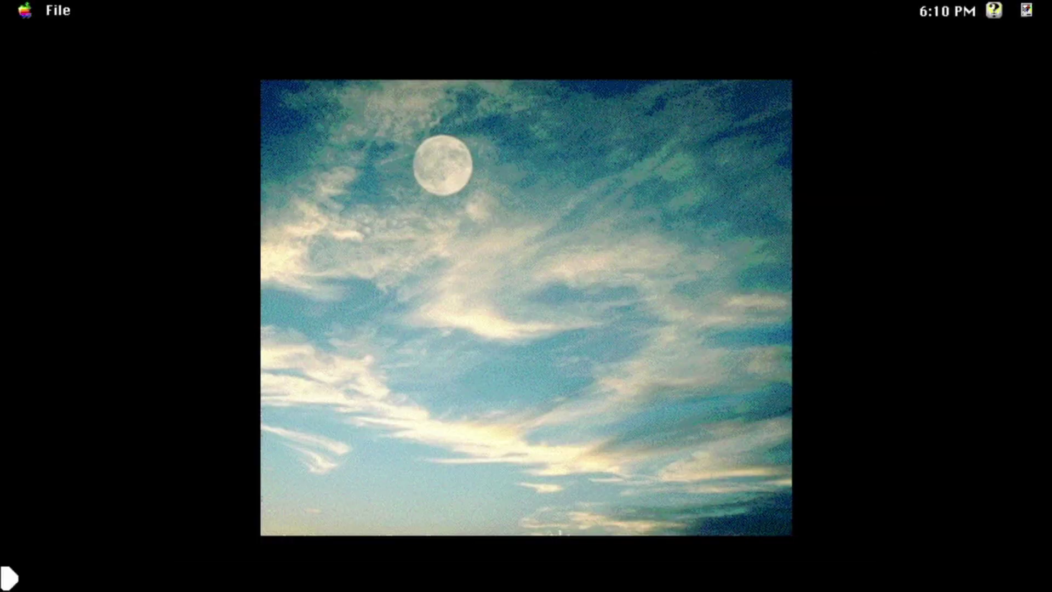
Start a new Alien Invaders game and play briefly, moving the ship and firing.
left_click(57, 10)
left_click(82, 28)
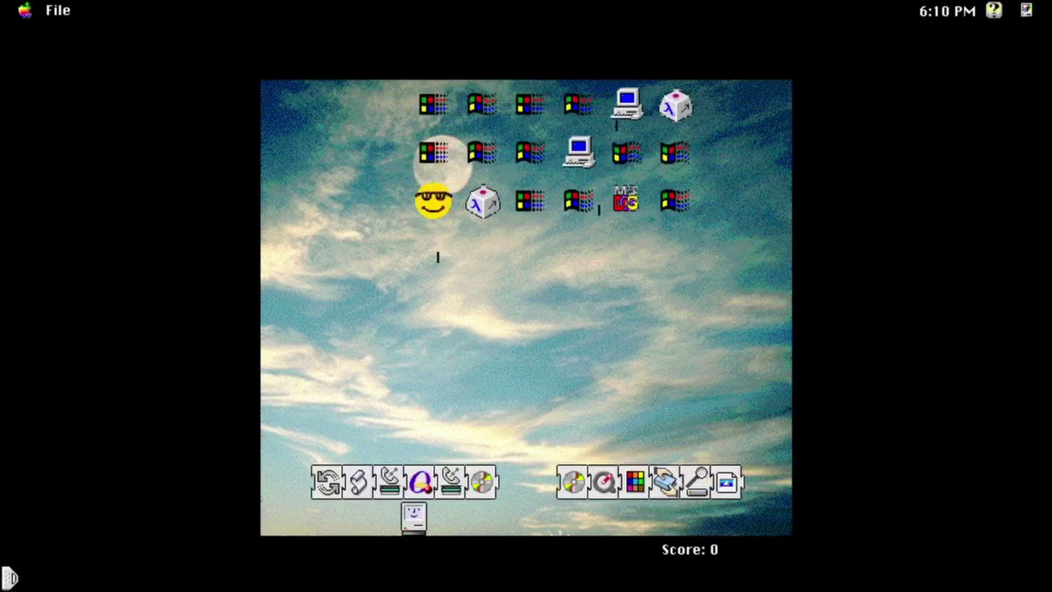
key("Right")
key("space")
key("Left")
key("space")
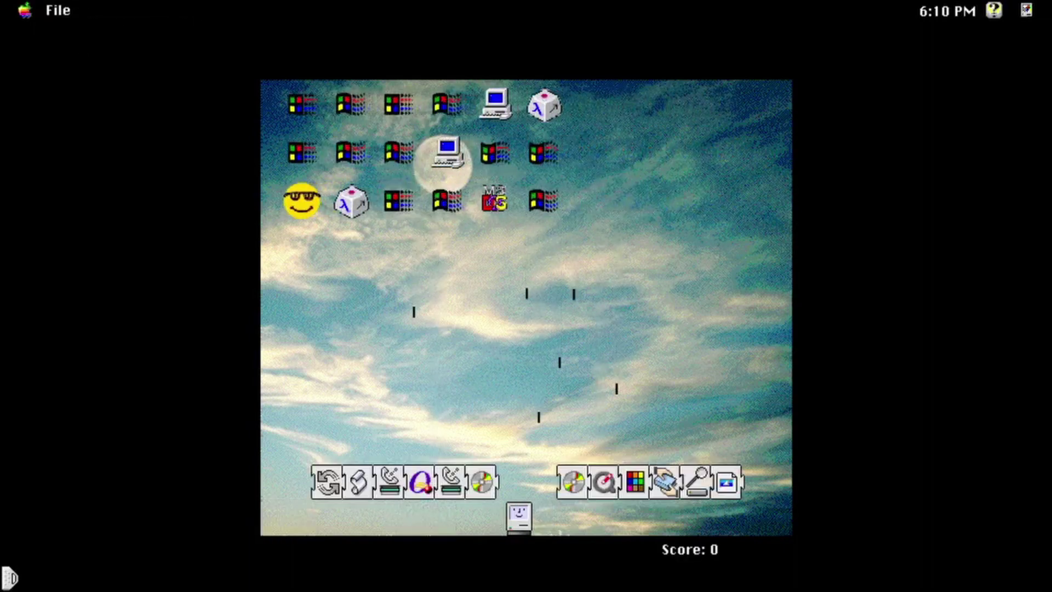
key("Right")
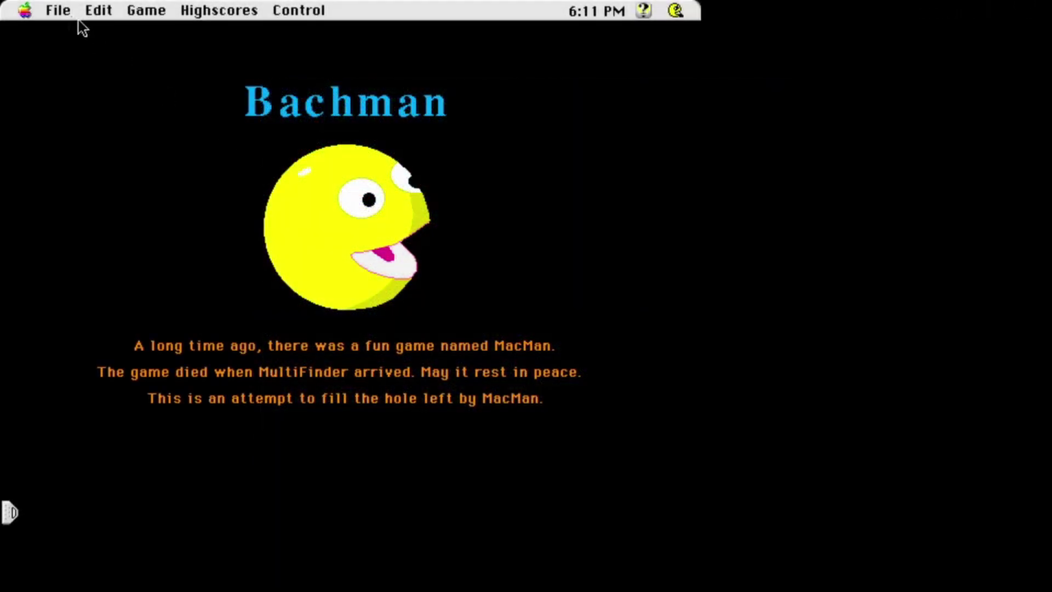
Show Bachman's key configuration, with e, d, comma and period as direction keys.
left_click(64, 9)
mouse_move(300, 11)
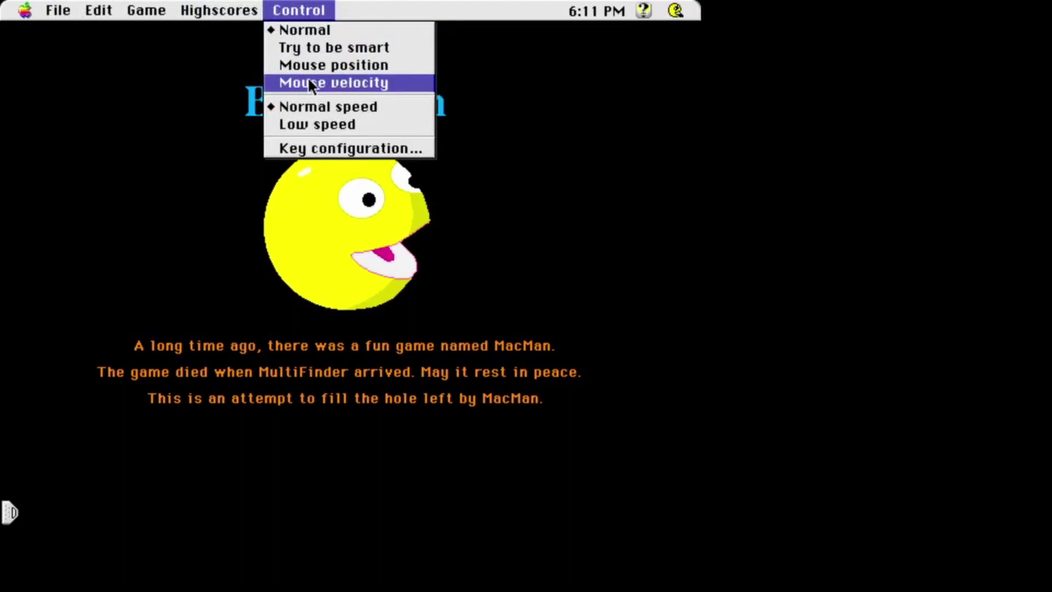
left_click(393, 149)
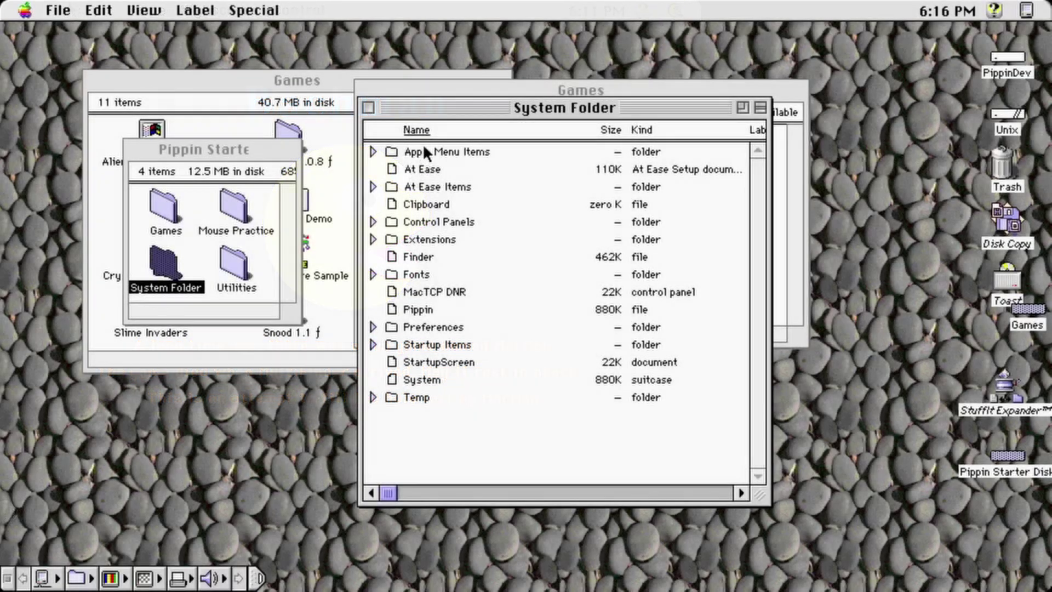
Open Apple Menu Items and launch AJ Control 2.2.0.
double_click(421, 152)
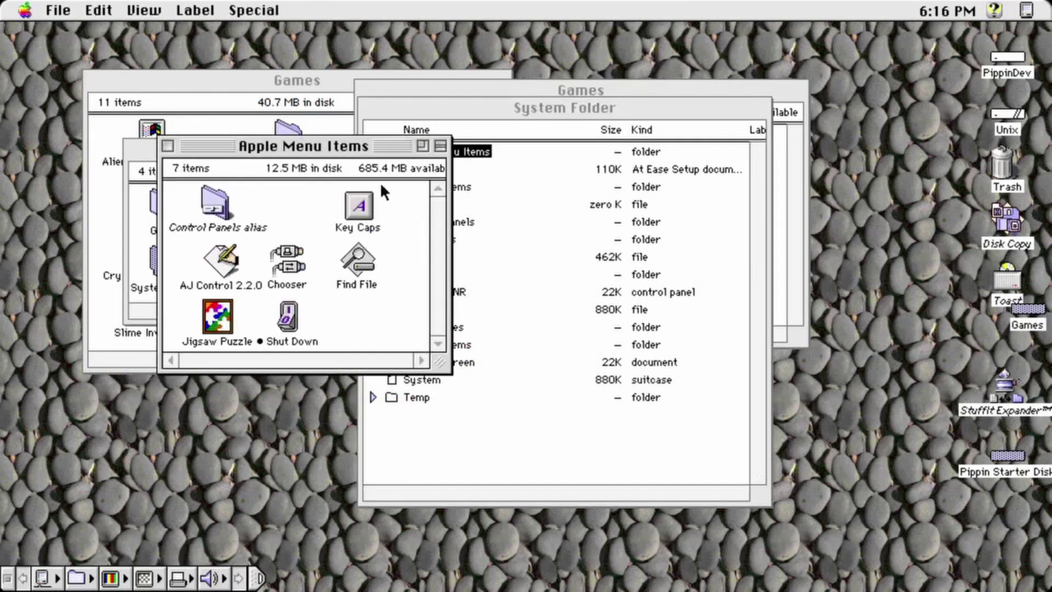
double_click(210, 258)
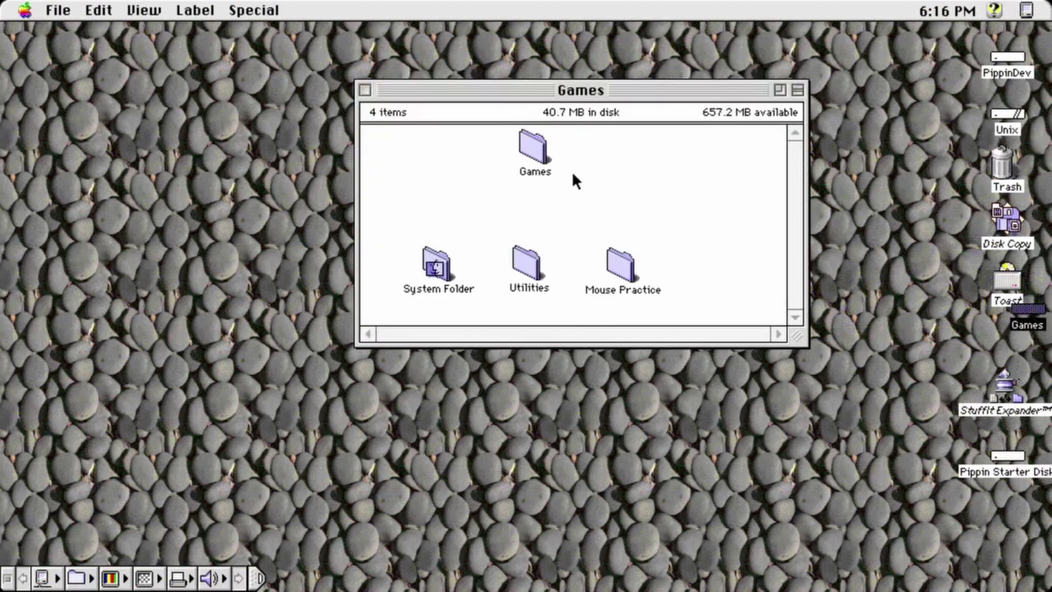
Copy all eleven games into the Pippin Starter disk's empty Games folder.
double_click(534, 144)
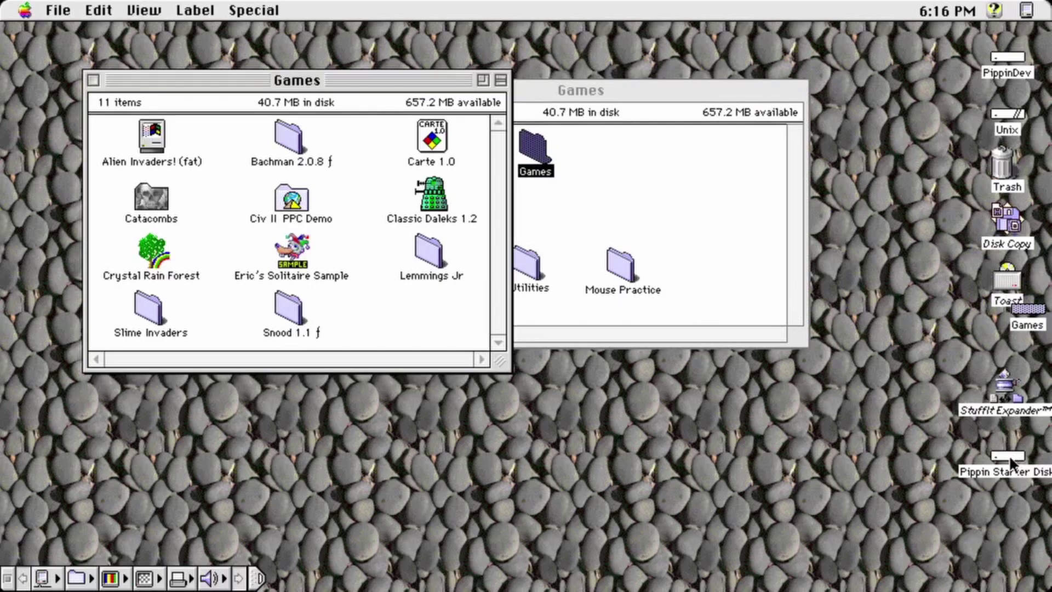
double_click(1008, 456)
double_click(149, 217)
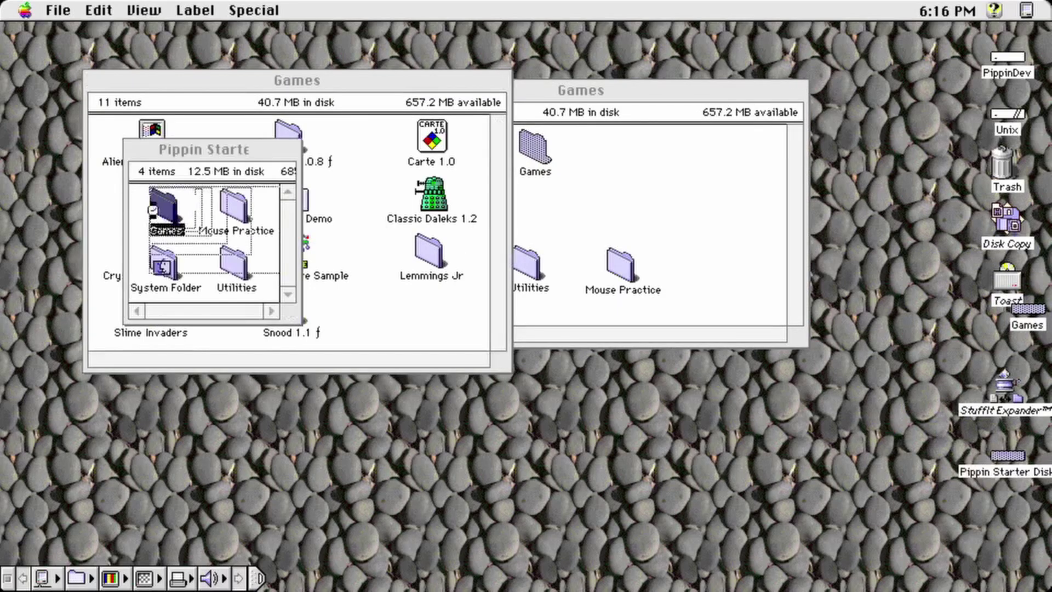
left_click_drag(347, 164, 644, 251)
left_click(365, 144)
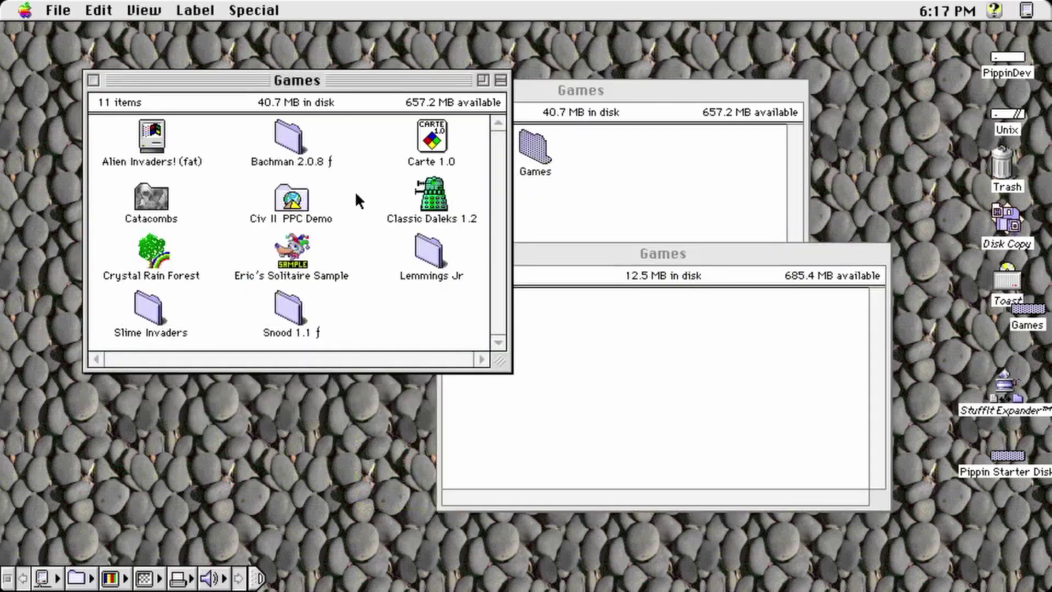
left_click_drag(104, 127, 475, 341)
left_click_drag(425, 261, 789, 432)
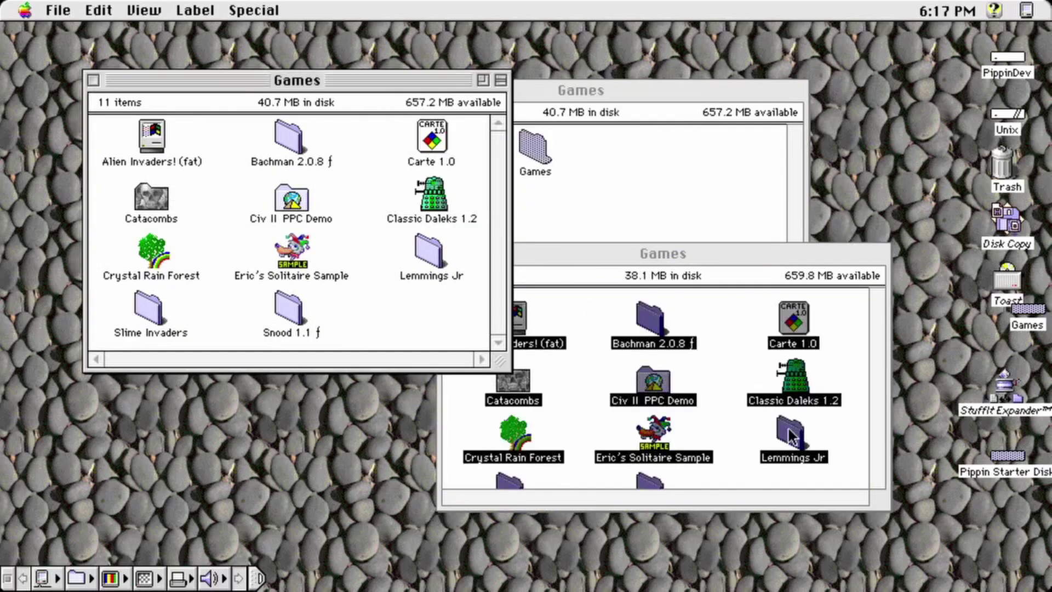
Move the Carte, Catacombs and Snood preference files into the other Preferences folder.
double_click(643, 459)
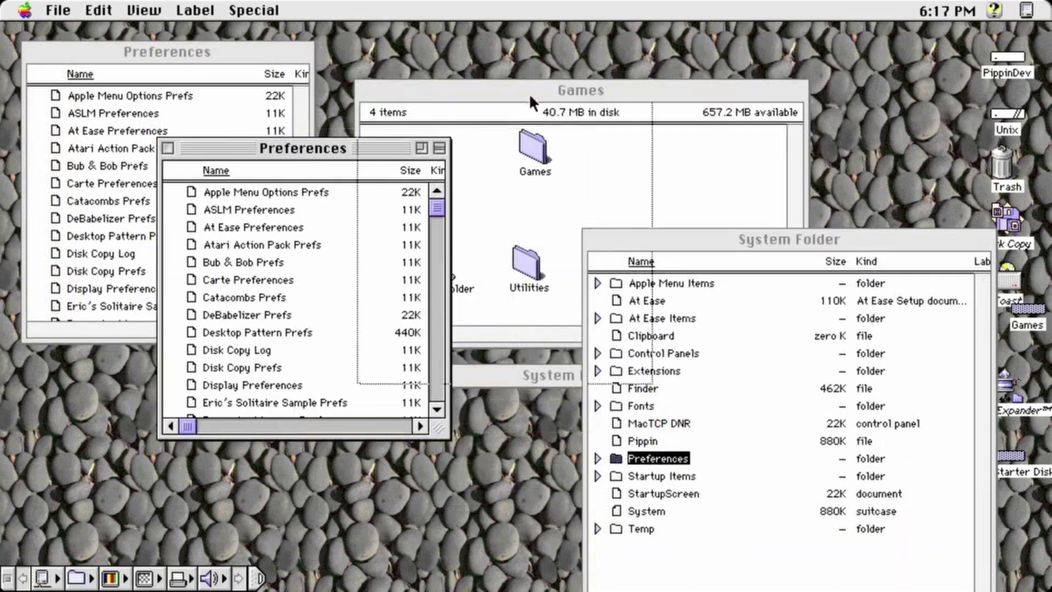
left_click_drag(306, 146, 507, 90)
left_click_drag(637, 146, 637, 158)
left_click(481, 207)
left_click(478, 226)
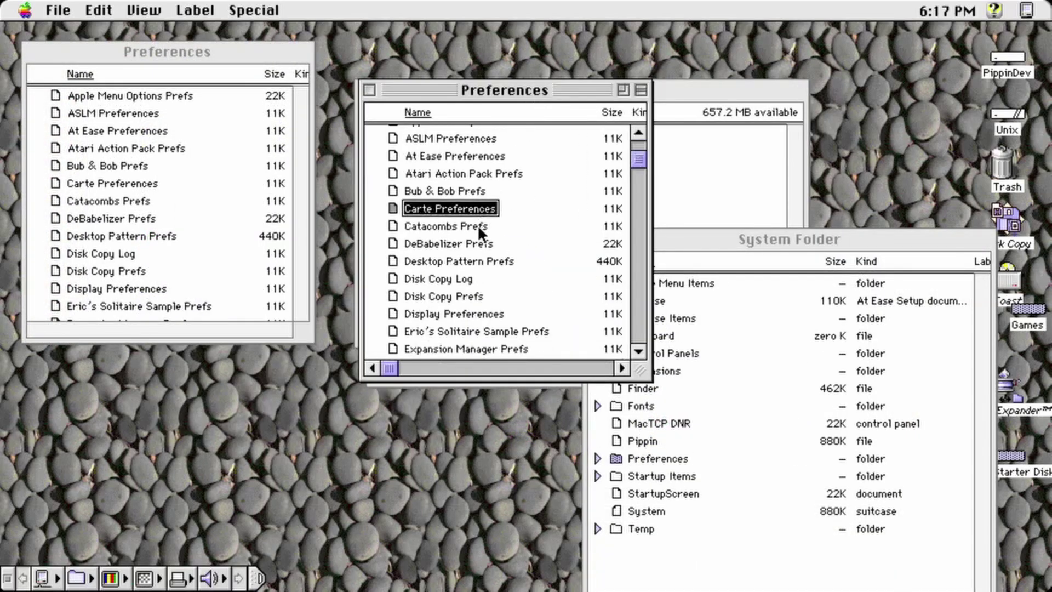
left_click(467, 213, "shift")
left_click(640, 310)
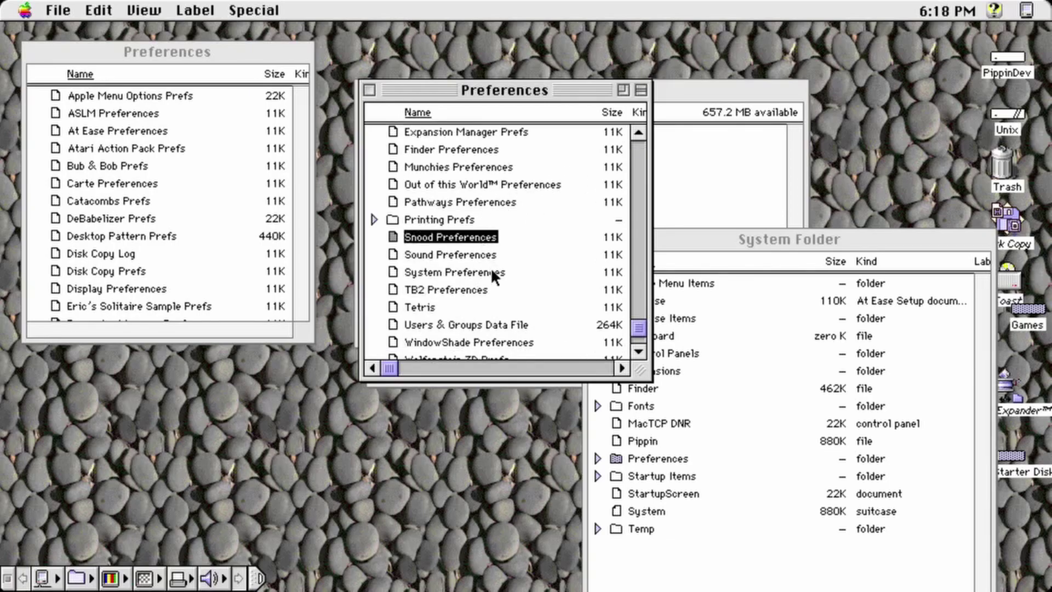
left_click(638, 352)
left_click_drag(637, 275, 640, 146)
left_click_drag(438, 200, 215, 144)
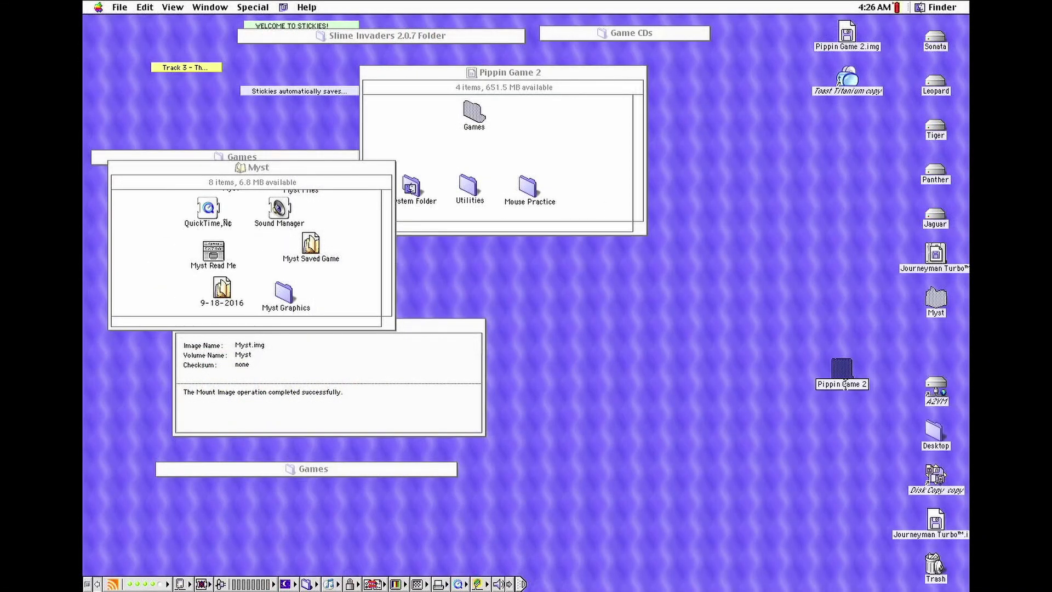
Name the disk 'Myst' and copy the Myst Graphics folder onto it.
type("Myst")
key("Return")
left_click(391, 271)
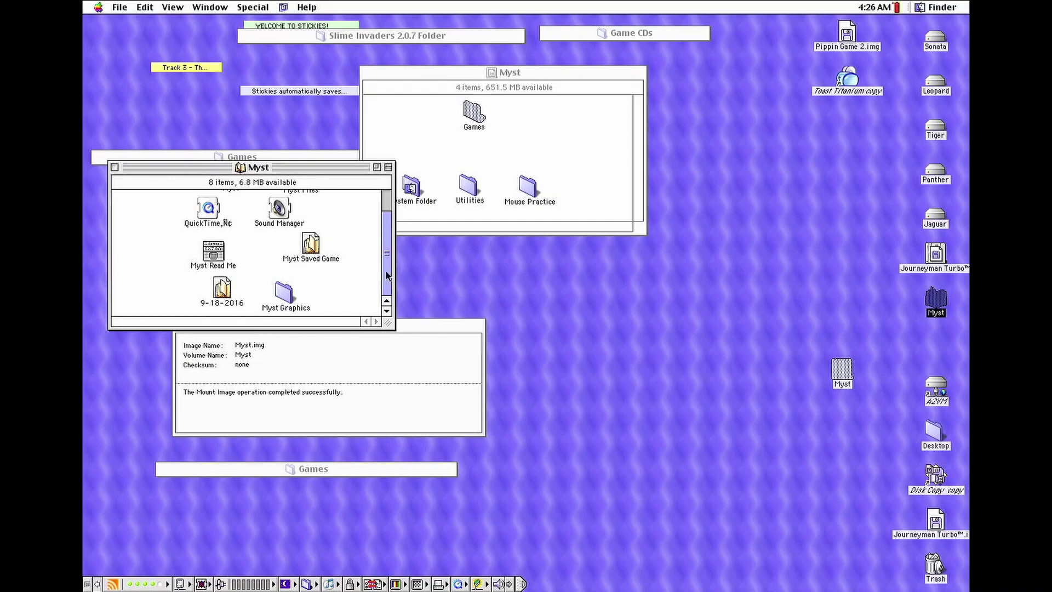
mouse_move(395, 271)
left_mouse_down()
mouse_move(399, 292)
mouse_move(391, 256)
mouse_move(388, 282)
left_mouse_up()
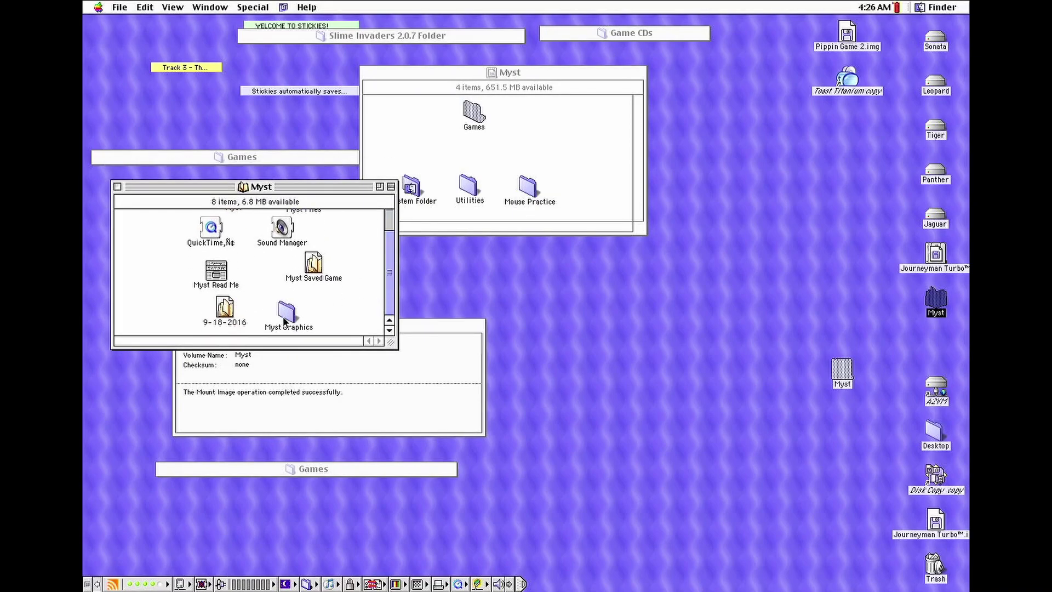
left_click_drag(287, 320, 537, 123)
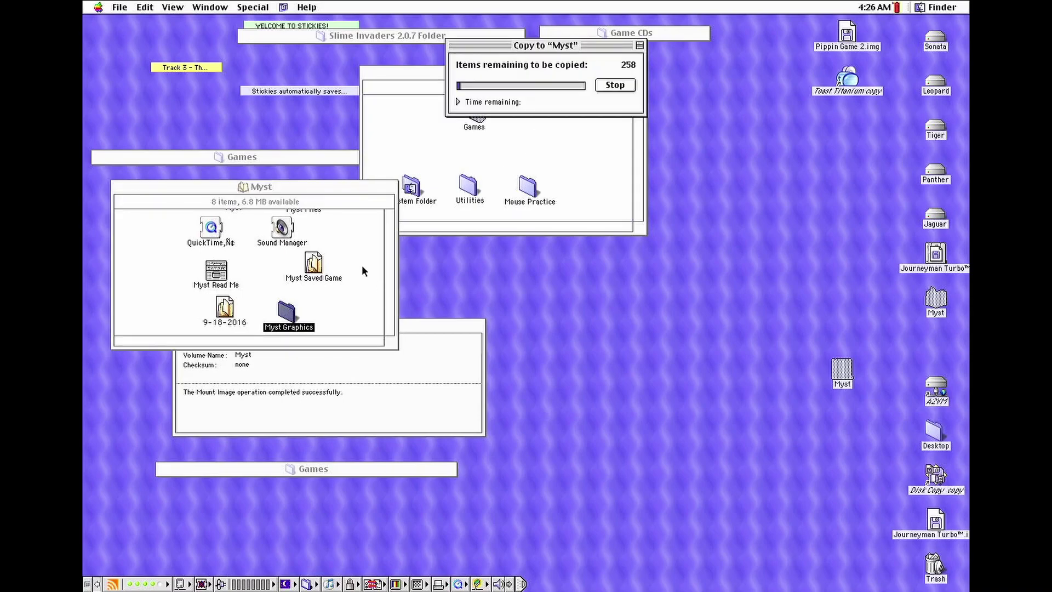
Copy Myst Files, the Myst application and Myst Read Me onto the Myst volume.
left_click(353, 244)
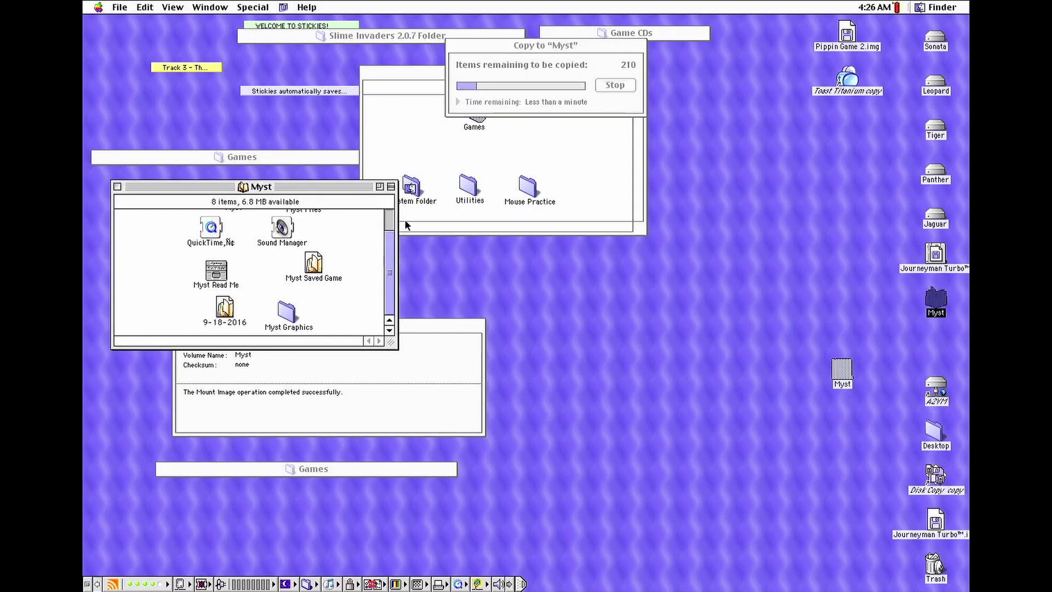
left_click(389, 222)
left_click(216, 301)
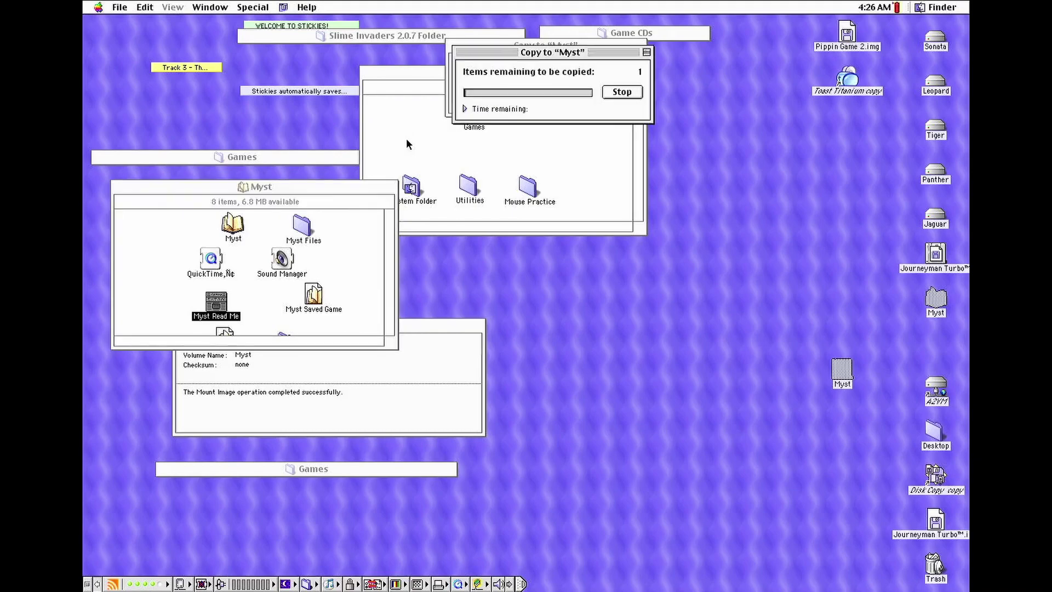
left_click_drag(312, 228, 568, 147)
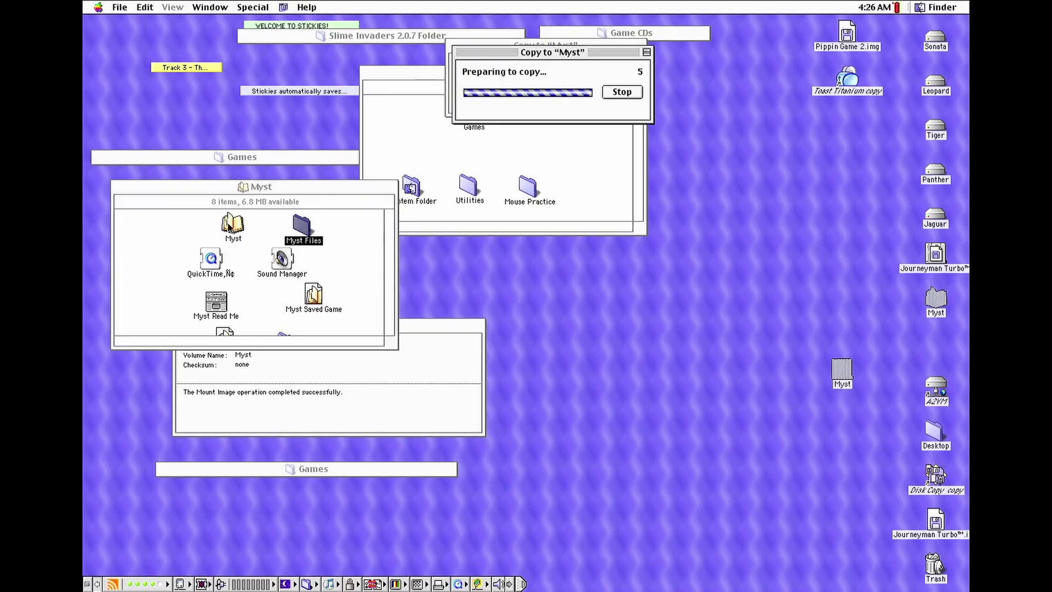
left_click_drag(234, 227, 469, 125)
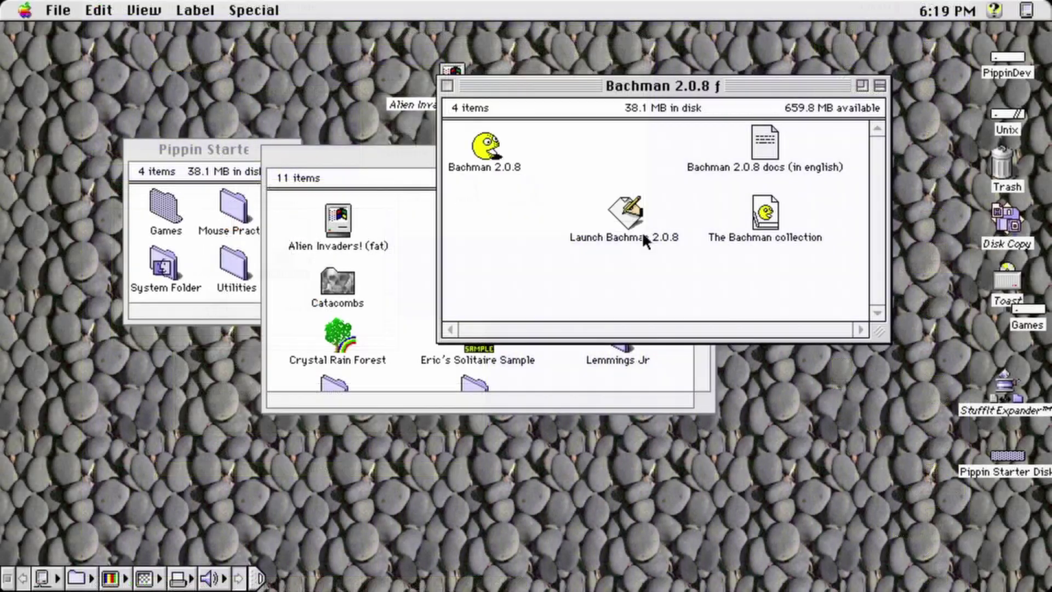
Make a Launch Bachman alias, give it Bachman's pac-man icon, and place it on the desktop.
key("super+m")
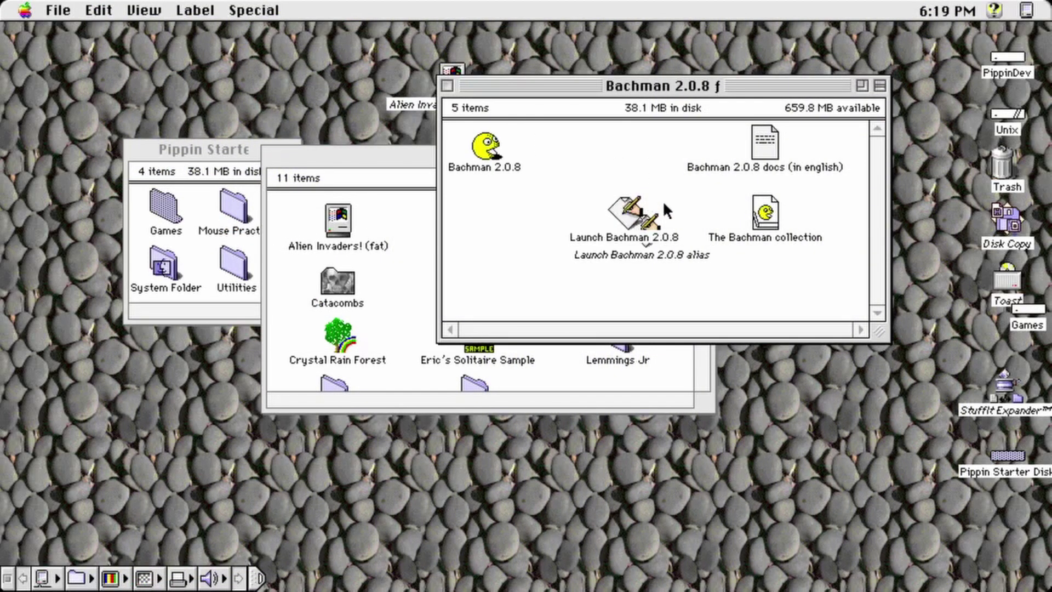
left_click(490, 156)
key("super+i")
left_click(57, 76)
key("super+c")
left_click(13, 37)
left_click(633, 219)
key("super+i")
left_click(60, 77)
key("super+v")
key("super+w")
left_click_drag(657, 255, 502, 66)
key("super+w")
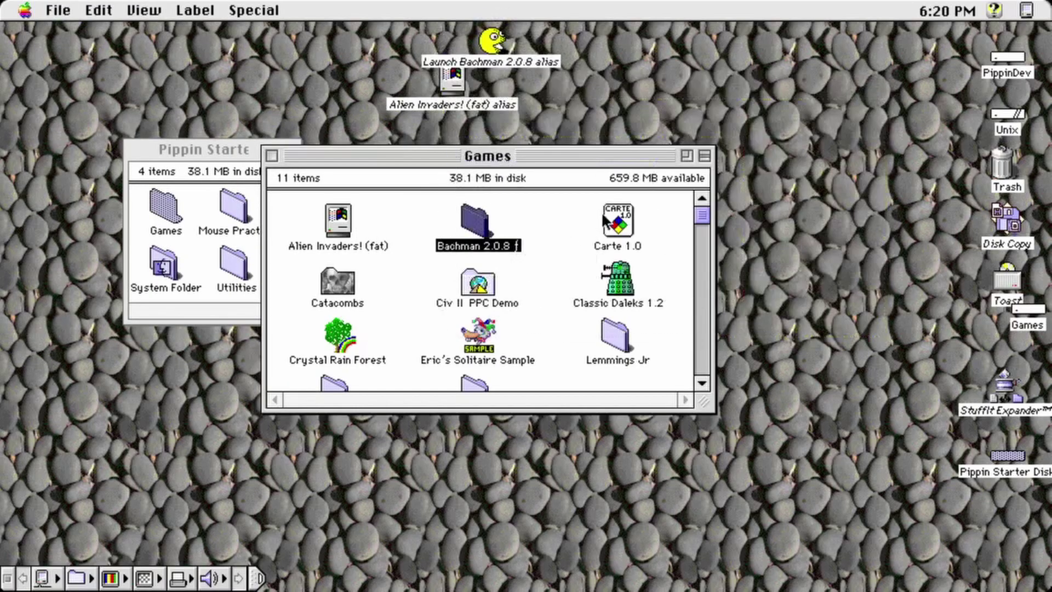
Put aliases of Carte 1.0, Catacombs and the Civ II PPC Demo on the desktop.
left_click(618, 222)
key("super+m")
left_click_drag(636, 239, 583, 83)
double_click(340, 281)
left_click(287, 439)
key("super+m")
left_click_drag(299, 449, 510, 99)
key("super+w")
double_click(477, 285)
left_click(80, 94)
key("super+m")
left_click_drag(88, 102, 547, 91)
Add desktop aliases for Classic Daleks 1.2, Crystal Rain Forest and Eric's Solitaire Sample.
key("super+w")
left_click(618, 285)
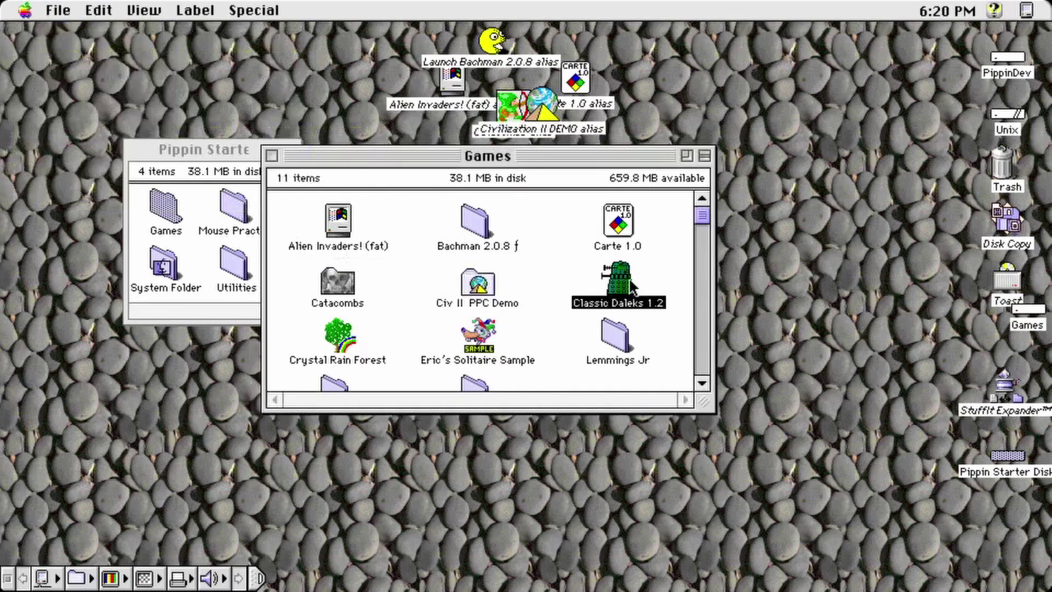
key("super+m")
left_click_drag(625, 293, 567, 115)
left_click(334, 336)
key("super+m")
left_click_drag(343, 348, 564, 90)
left_click(475, 334)
key("super+m")
left_click_drag(482, 346, 603, 102)
Add a Lemmings alias to the desktop and make an alias of Slime Invaders 2.0.7.
double_click(611, 336)
left_click(332, 101)
key("super+m")
left_click_drag(354, 104, 582, 91)
key("super+w")
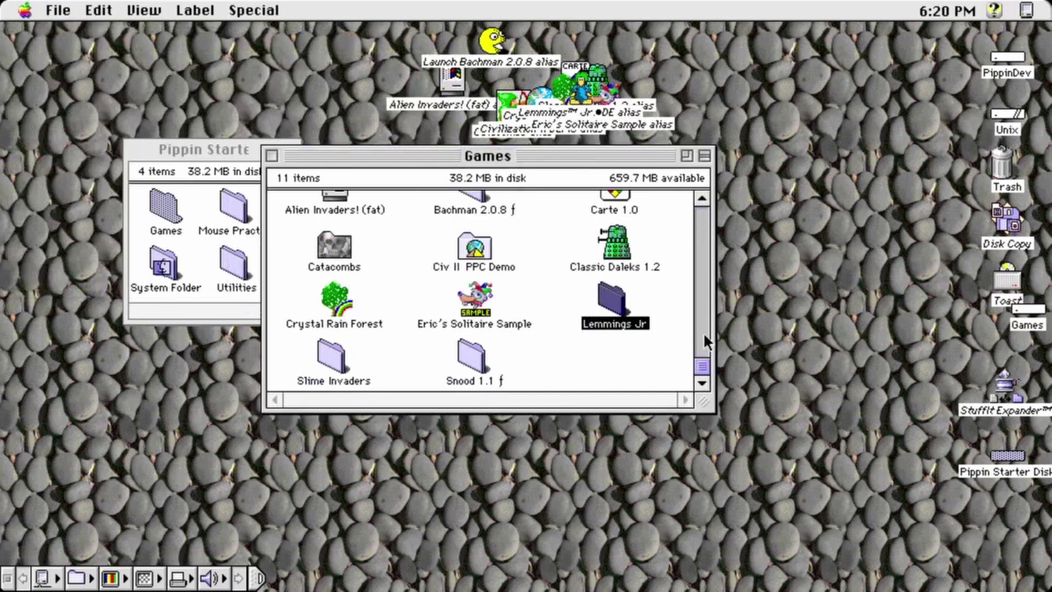
key("s")
key("super+o")
key("s")
key("super+m")
Place the Slime Invaders alias on the desktop and make a Snood alias there too.
left_click_drag(494, 114, 360, 108)
key("super+w")
type("sn")
key("super+o")
key("s")
key("super+m")
left_click_drag(506, 289, 612, 81)
key("super+w")
key("super+w")
Open System Folder > At Ease Items and move all the desktop game aliases into it.
left_click_drag(492, 40, 458, 240)
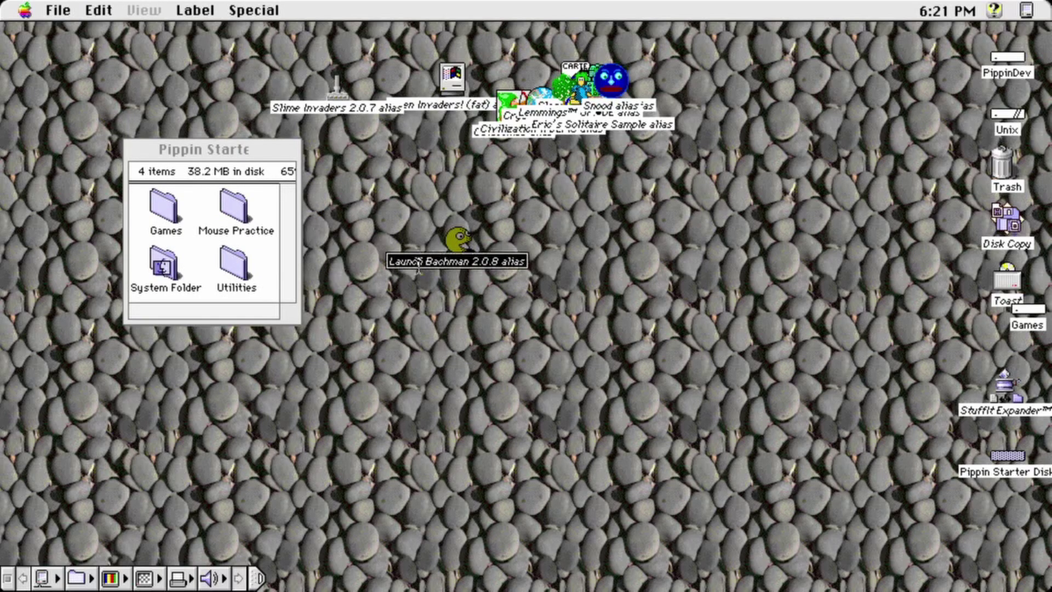
double_click(158, 252)
double_click(432, 455)
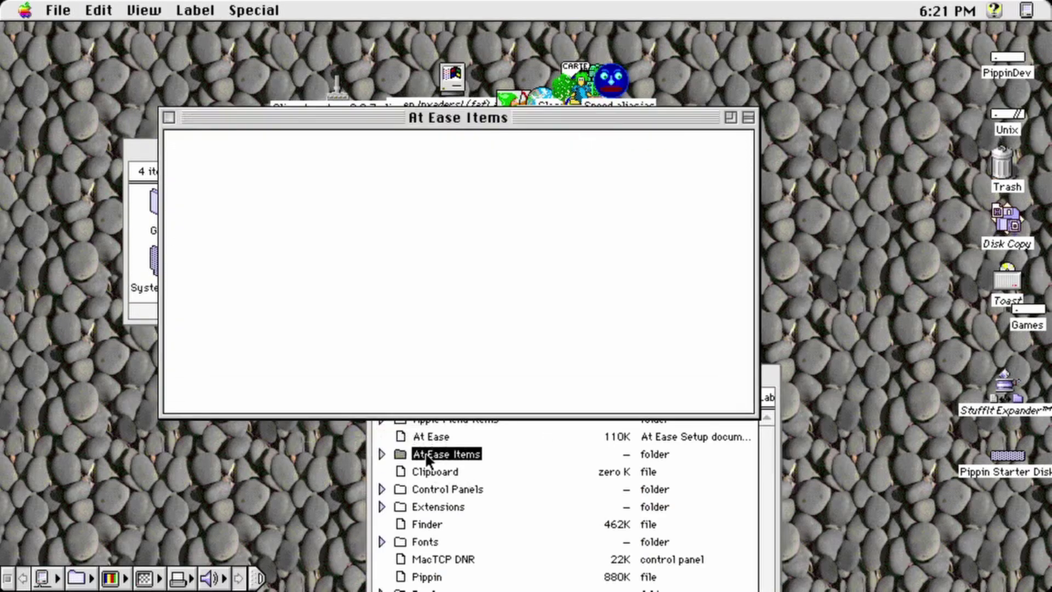
left_click_drag(510, 375, 207, 218)
left_click_drag(227, 125, 364, 285)
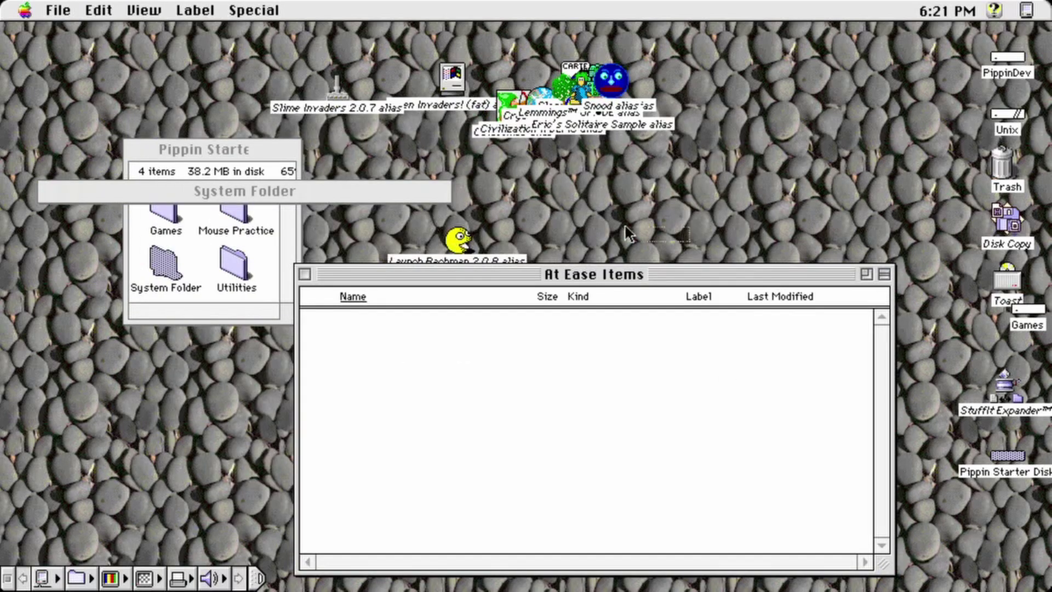
left_click_drag(452, 77, 526, 395)
left_click_drag(489, 275, 443, 32)
Rename the first alias to 'Alien Invaders!' and show At Ease Items as a list.
key("Return")
key("Right")
key("BackSpace")
key("BackSpace")
key("BackSpace")
key("BackSpace")
key("BackSpace")
key("BackSpace")
key("BackSpace")
key("BackSpace")
key("BackSpace")
key("BackSpace")
key("BackSpace")
key("BackSpace")
key("Return")
left_click(143, 10)
left_click(183, 65)
Rename the next aliases to Carte, Catacombs and Civilization II Demo.
key("Down")
key("Return")
key("Right")
key("BackSpace")
key("BackSpace")
key("BackSpace")
key("BackSpace")
key("BackSpace")
key("BackSpace")
key("BackSpace")
key("BackSpace")
key("BackSpace")
key("BackSpace")
key("Return")
key("Down")
key("Return")
key("Right")
key("BackSpace")
key("BackSpace")
key("BackSpace")
key("BackSpace")
key("BackSpace")
key("BackSpace")
key("Return")
key("Down")
key("Return")
key("Right")
key("BackSpace")
key("BackSpace")
key("BackSpace")
key("BackSpace")
key("BackSpace")
key("BackSpace")
key("BackSpace")
key("BackSpace")
key("BackSpace")
key("BackSpace")
key("BackSpace")
key("BackSpace")
type("I")
key("Return")
key("Down")
key("Up")
Rename aliases to Classic Daleks, Crystal Rain Forest and Eric's Solitaire Sampler.
key("Return")
key("Right")
type("Demo")
key("Return")
key("Down")
key("Return")
key("Right")
key("BackSpace")
key("BackSpace")
key("BackSpace")
key("BackSpace")
key("BackSpace")
key("BackSpace")
key("BackSpace")
key("BackSpace")
key("BackSpace")
key("BackSpace")
Rename the remaining aliases to Bachman, Lemmings Jr, Slime Invaders and Snood.
key("Return")
key("Down")
key("Return")
key("Right")
key("BackSpace")
key("BackSpace")
key("BackSpace")
key("BackSpace")
key("BackSpace")
key("BackSpace")
key("Return")
key("Down")
key("Return")
key("Right")
key("BackSpace")
key("BackSpace")
key("BackSpace")
key("BackSpace")
key("BackSpace")
key("BackSpace")
type("r")
key("Return")
key("Down")
key("Return")
key("Right")
key("BackSpace")
key("BackSpace")
key("BackSpace")
key("BackSpace")
key("BackSpace")
key("BackSpace")
key("BackSpace")
key("BackSpace")
key("BackSpace")
key("BackSpace")
key("BackSpace")
key("BackSpace")
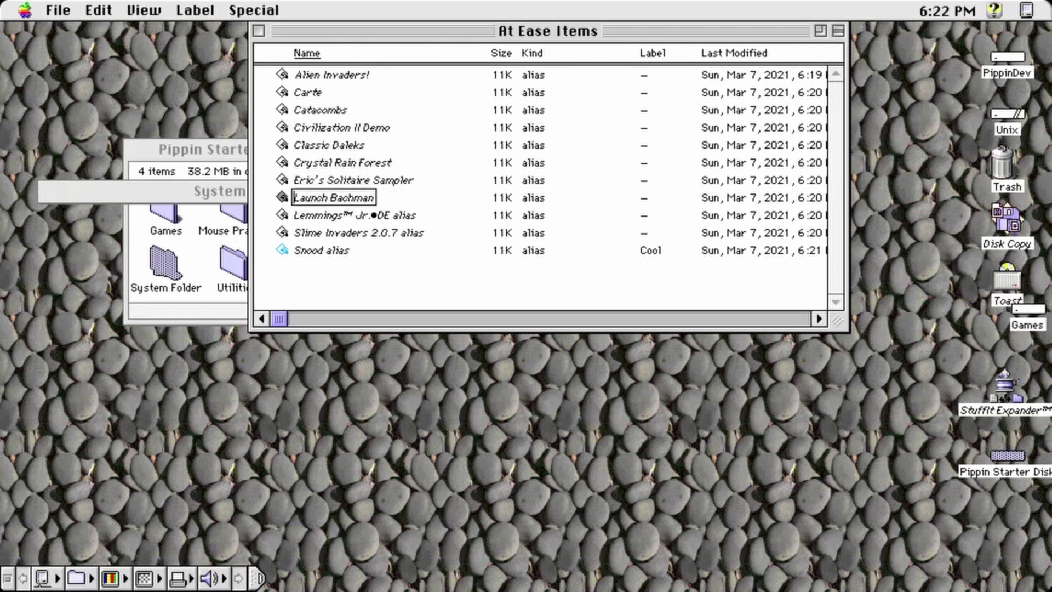
key("BackSpace")
key("BackSpace")
key("BackSpace")
key("BackSpace")
key("BackSpace")
key("BackSpace")
key("BackSpace")
key("Return")
key("Down")
key("Return")
key("Right")
key("BackSpace")
key("BackSpace")
key("BackSpace")
key("BackSpace")
key("BackSpace")
key("BackSpace")
key("BackSpace")
key("BackSpace")
key("BackSpace")
key("BackSpace")
key("Return")
key("Down")
key("Return")
key("Right")
key("BackSpace")
key("BackSpace")
key("BackSpace")
key("BackSpace")
key("BackSpace")
key("BackSpace")
key("BackSpace")
key("BackSpace")
key("BackSpace")
key("BackSpace")
key("BackSpace")
key("BackSpace")
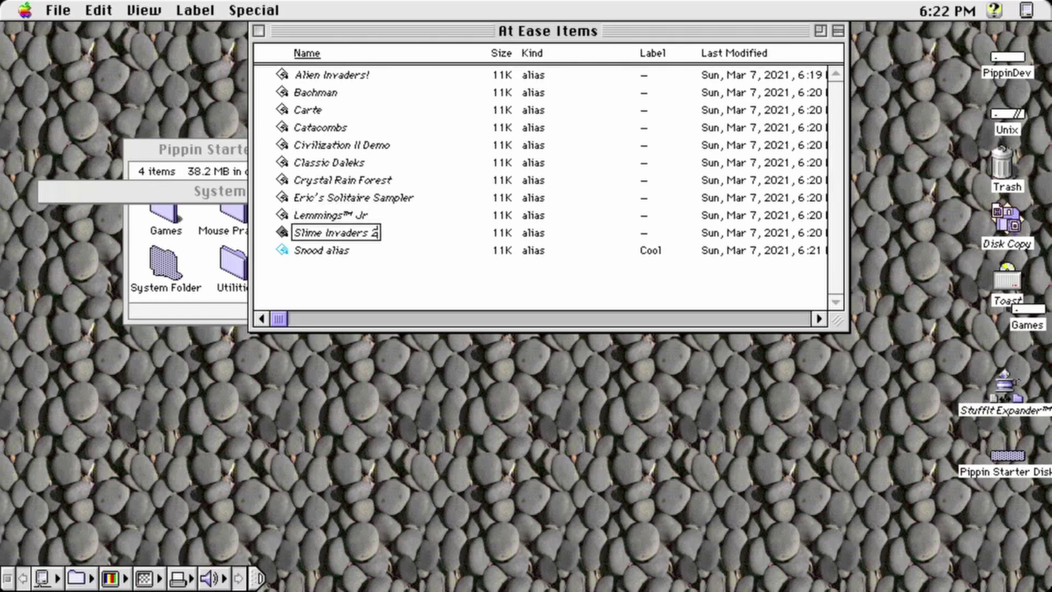
key("Return")
key("Down")
key("Return")
key("Right")
key("BackSpace")
key("BackSpace")
key("BackSpace")
key("BackSpace")
key("BackSpace")
key("BackSpace")
Confirm the Snood name, view At Ease Items by icon, then back by name.
left_click(373, 300)
left_click(155, 9)
left_click(160, 47)
left_click(159, 9)
left_click(164, 65)
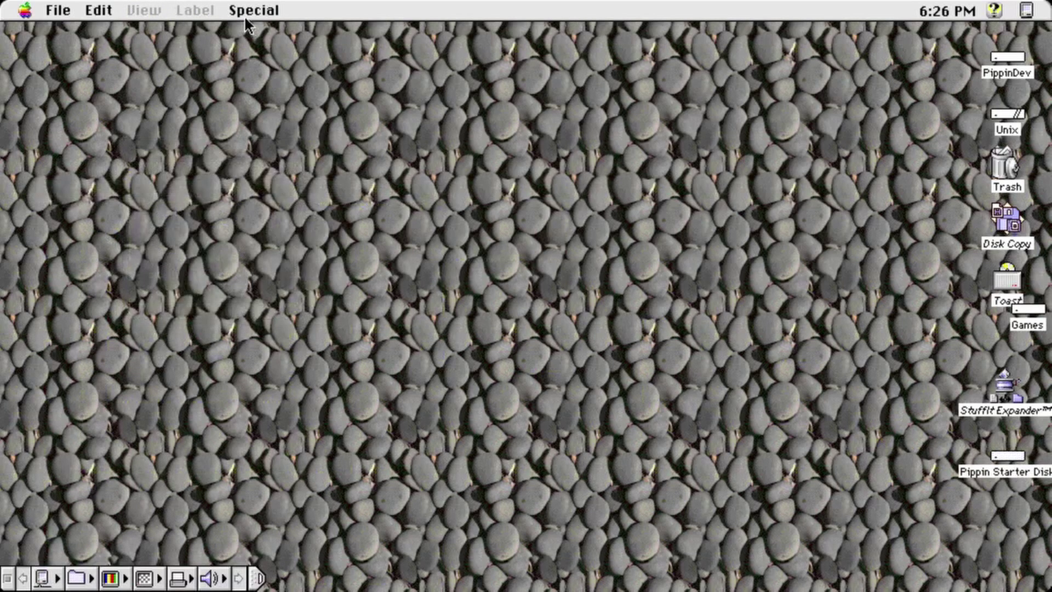
Restart the Mac and confirm rebuilding the PippinDev and Games desktop files.
left_click(252, 8)
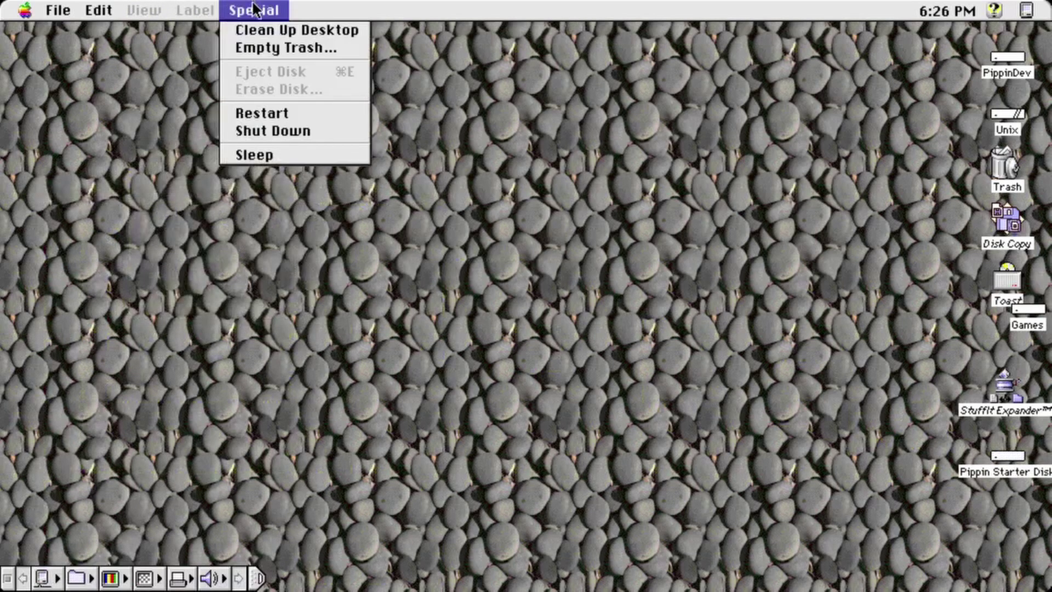
left_click(273, 111)
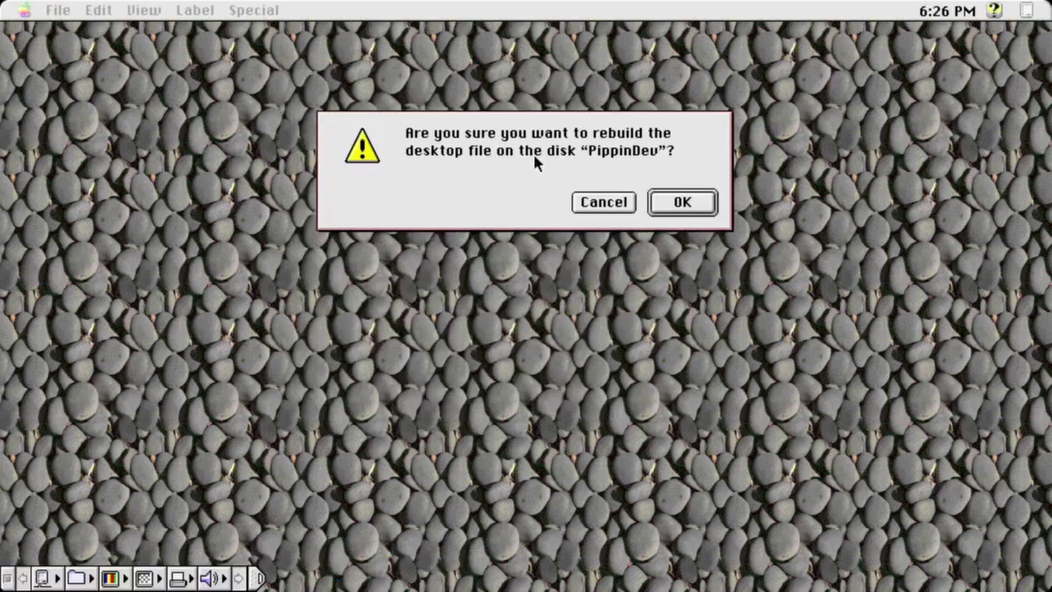
left_click(674, 206)
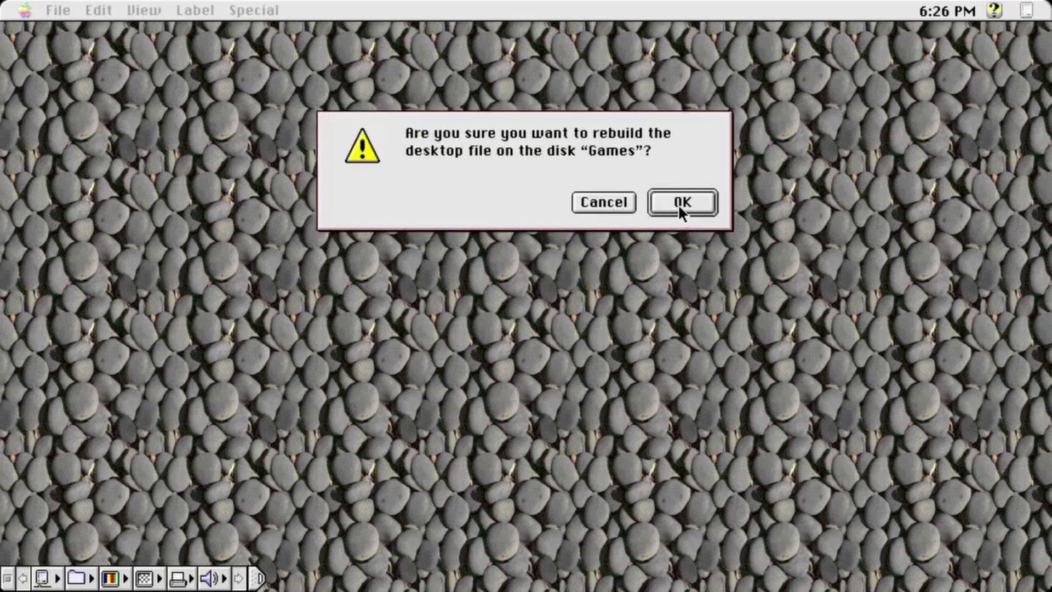
left_click(679, 204)
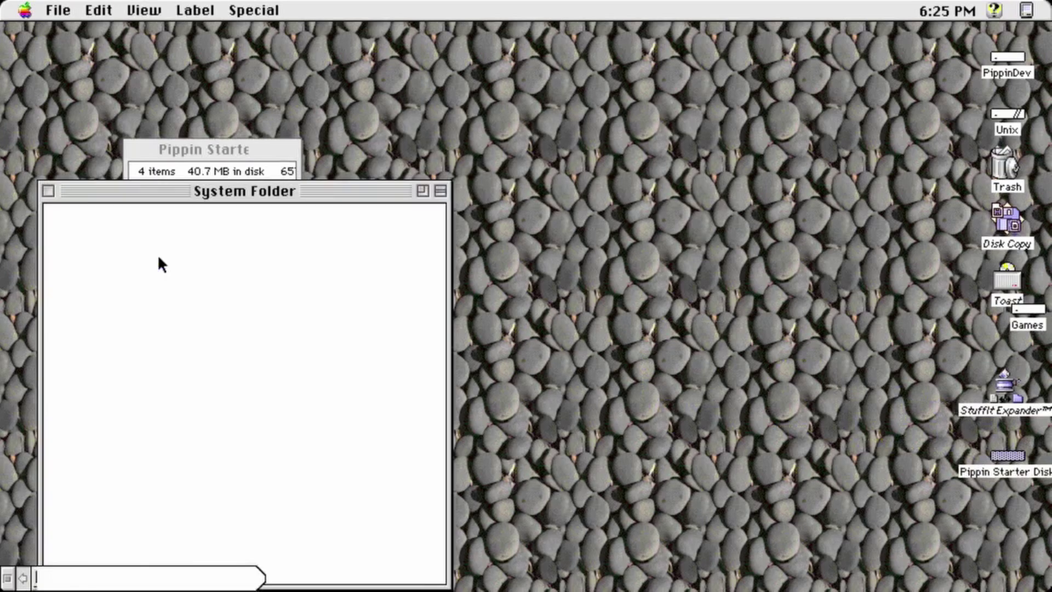
Open the At Ease Items folder and select the first alias, Alien Invaders!
double_click(107, 268)
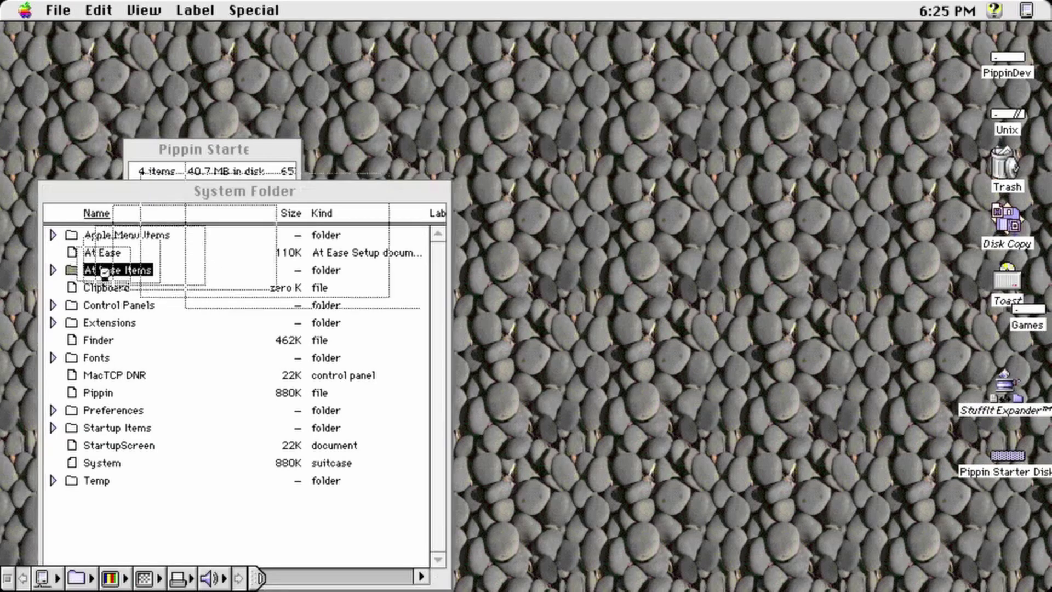
key("Down")
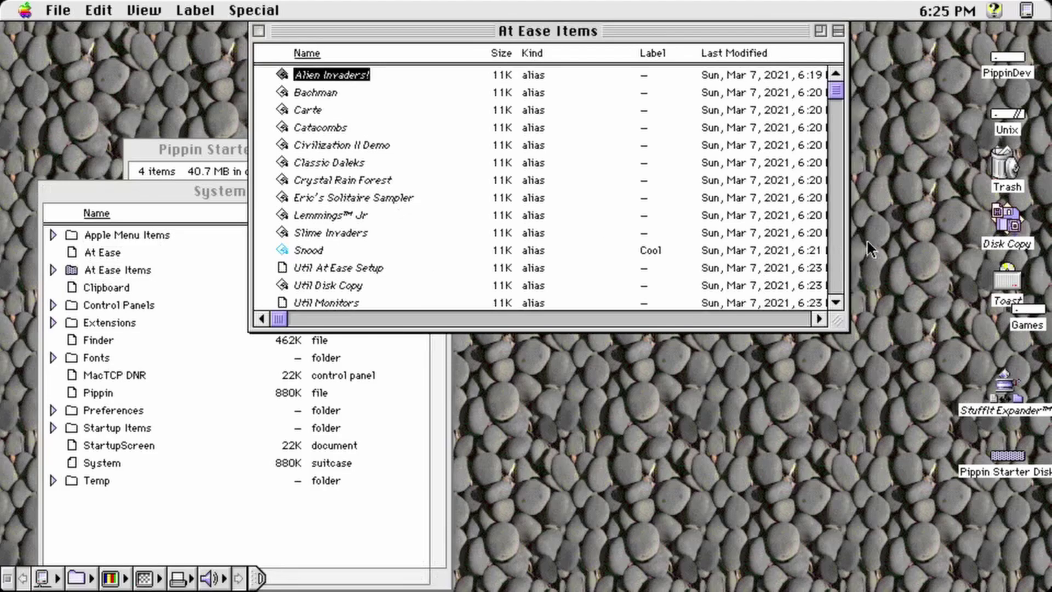
left_click(834, 248)
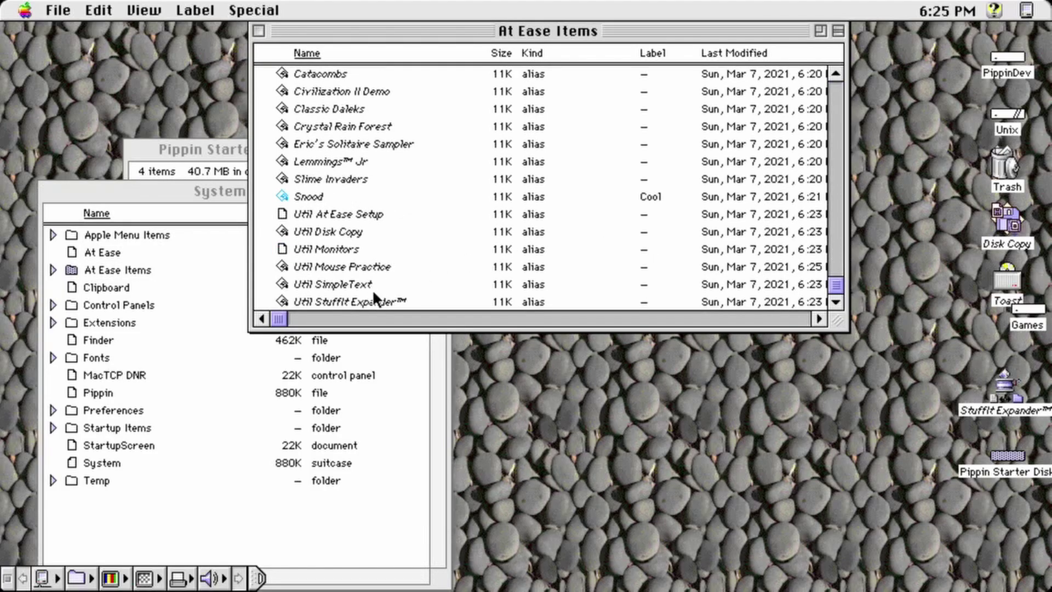
Turn on At Ease in At Ease Setup and review its Select Items list.
double_click(339, 214)
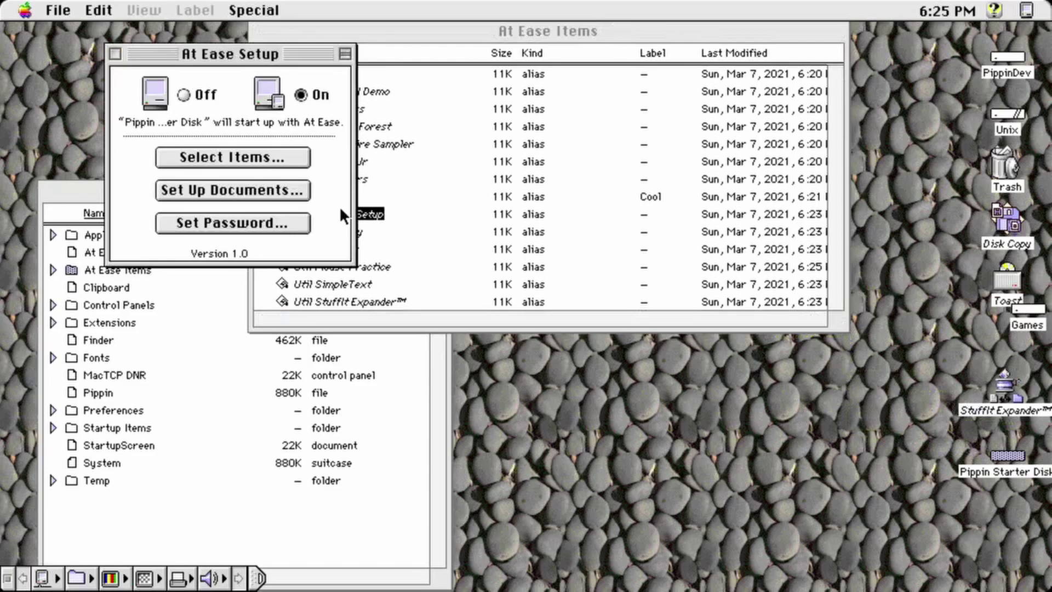
left_click(254, 158)
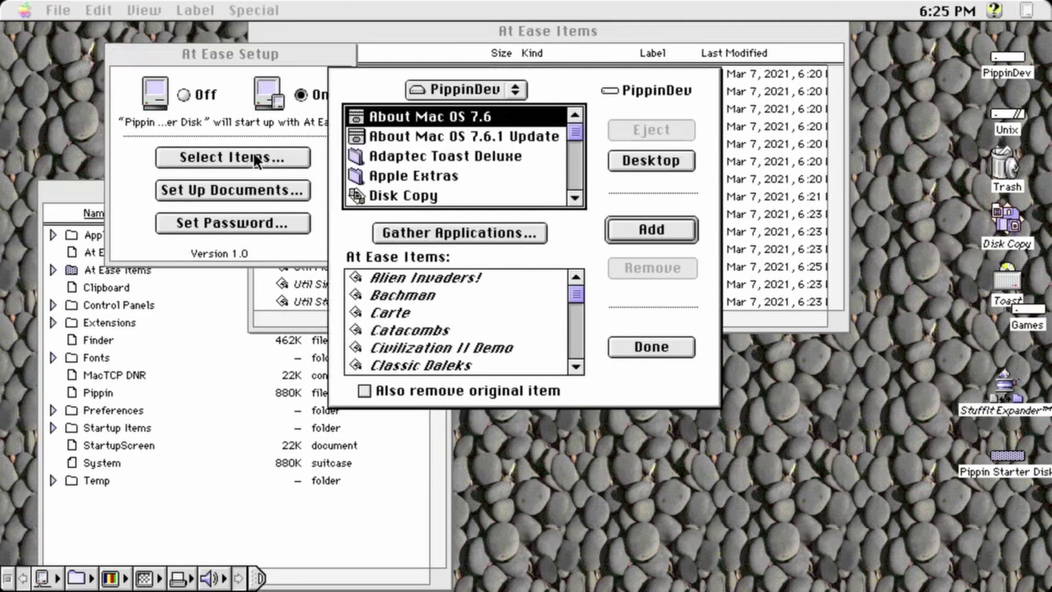
left_click(574, 365)
left_click_drag(576, 356, 578, 310)
left_click(575, 277)
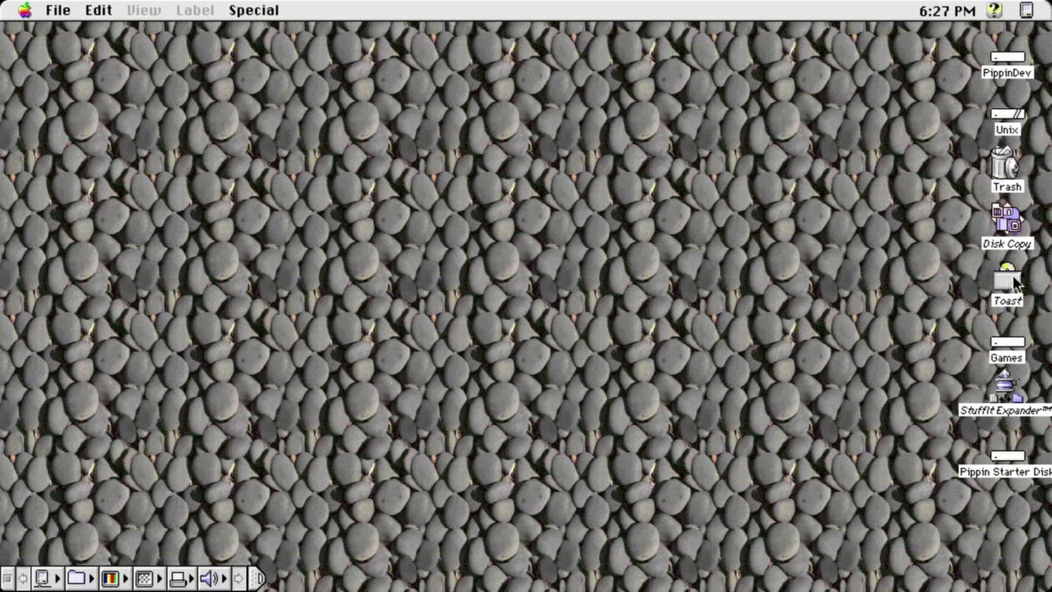
In Toast, keep the Mac Volume format and select the Pippin Starter Disk volume.
double_click(1012, 276)
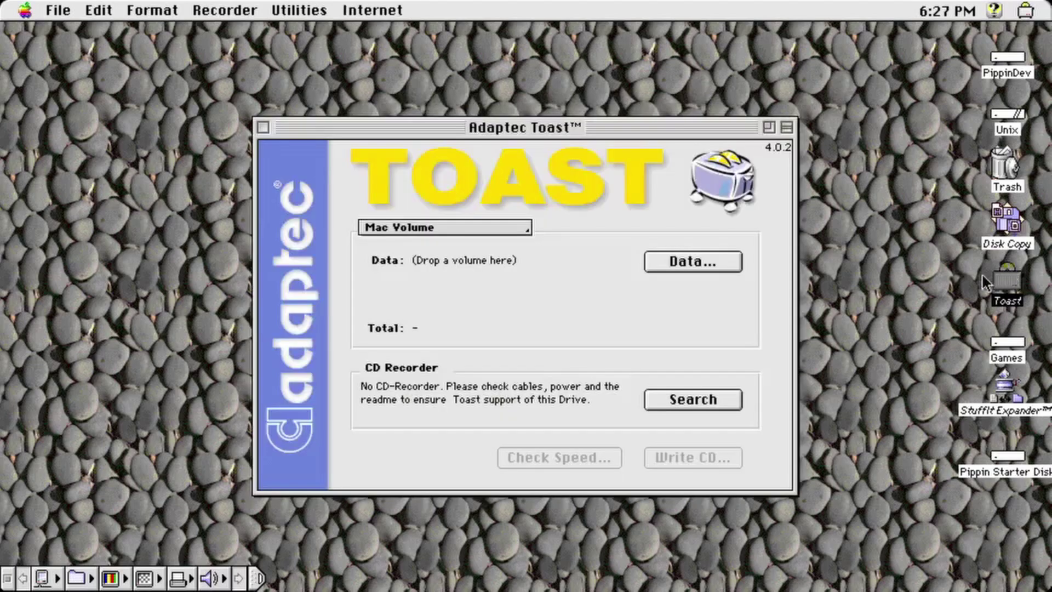
left_click(516, 232)
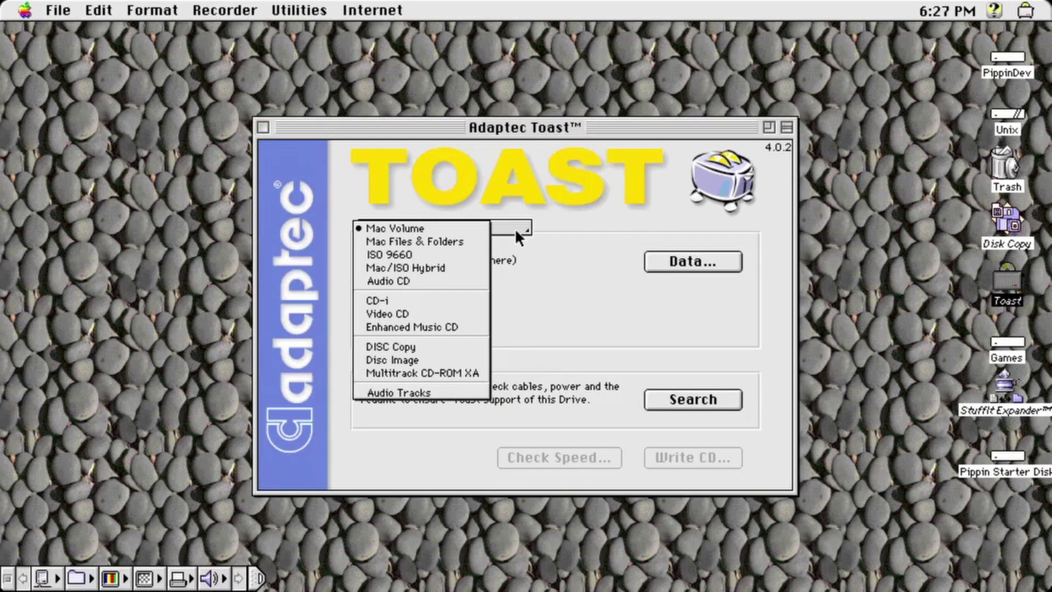
left_click(514, 228)
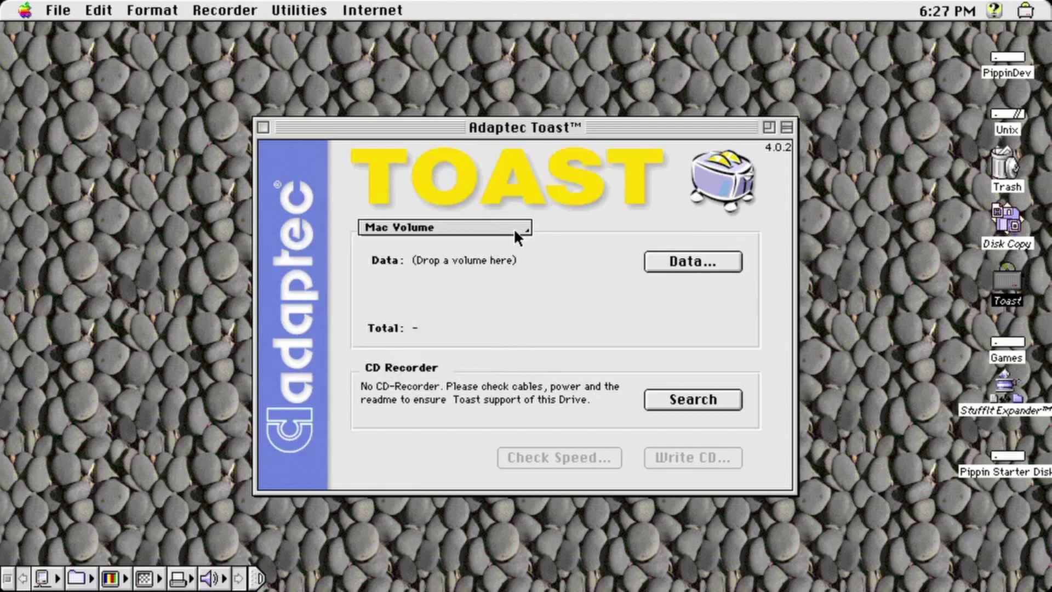
left_click(665, 263)
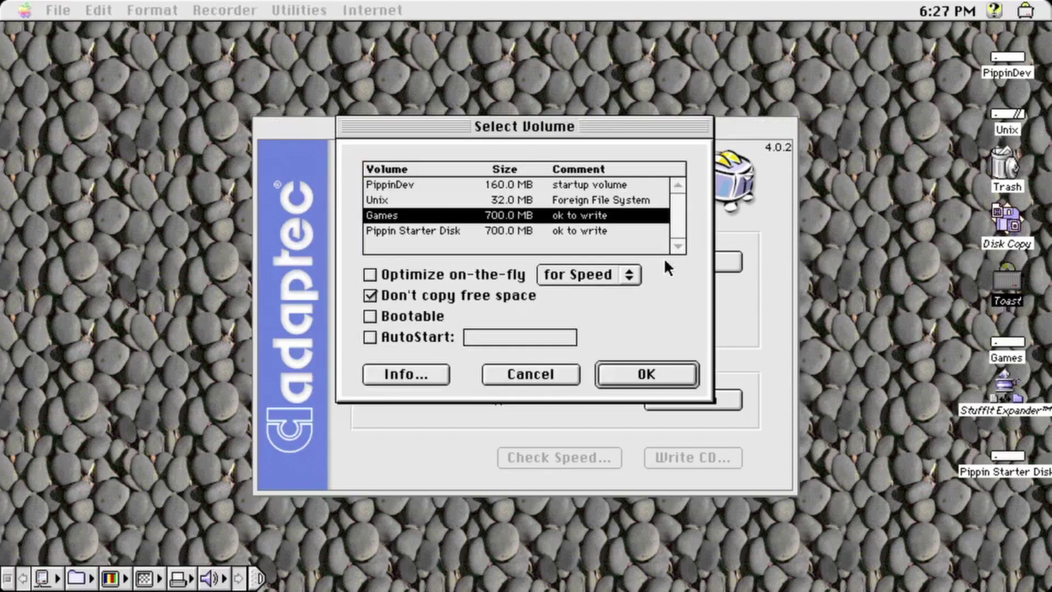
left_click(449, 230)
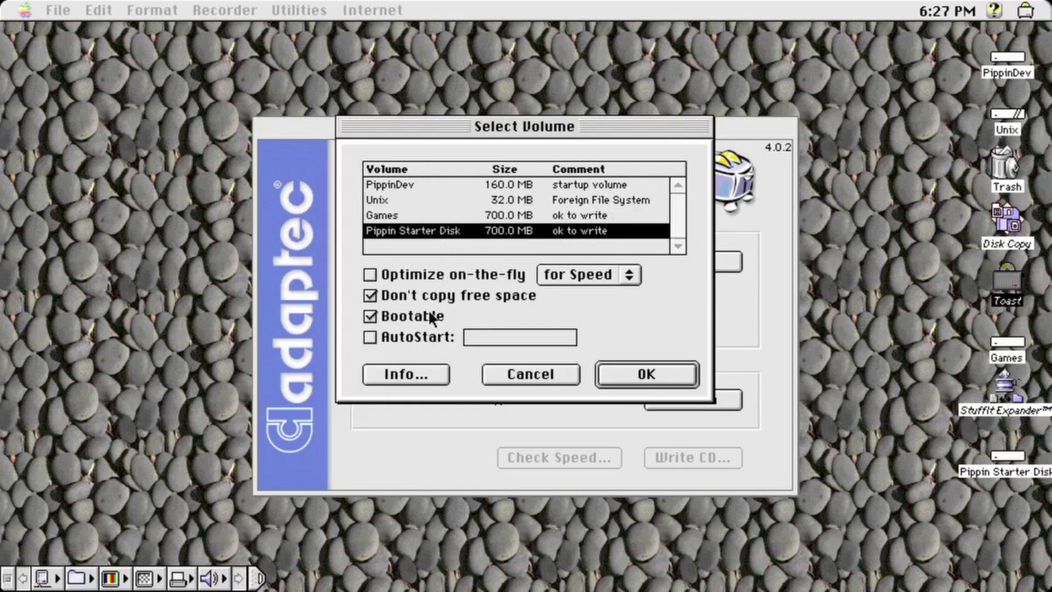
left_click(659, 376)
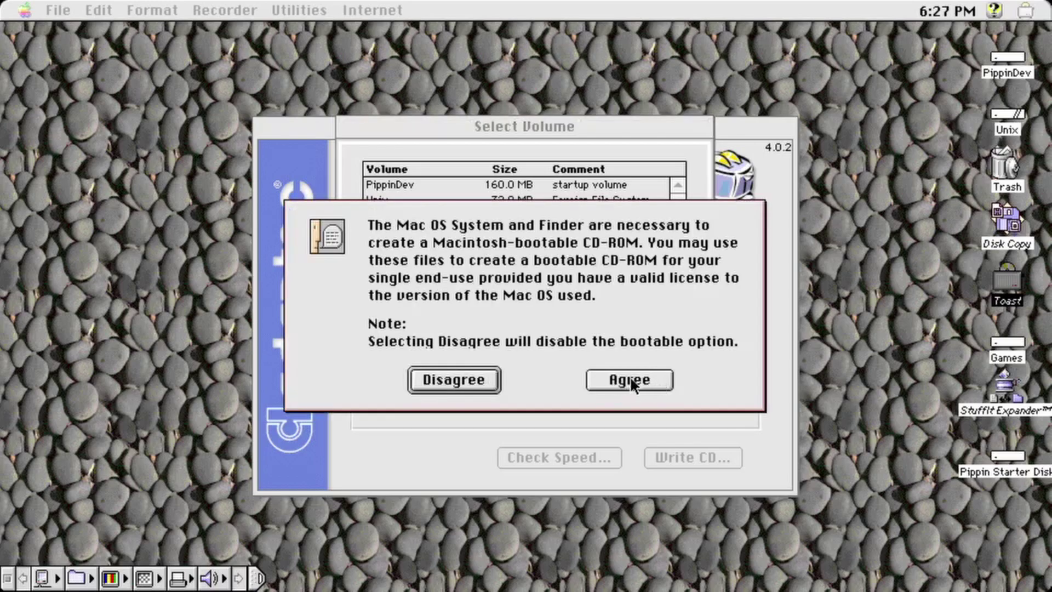
left_click(633, 381)
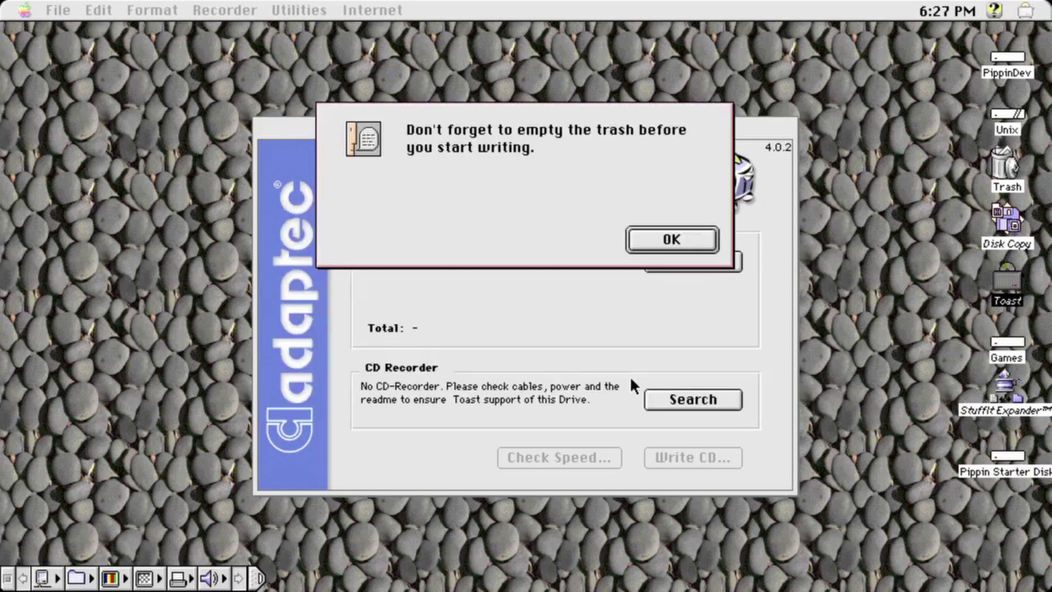
Empty the Finder Trash, permanently removing its two items.
left_click(666, 239)
left_click(870, 299)
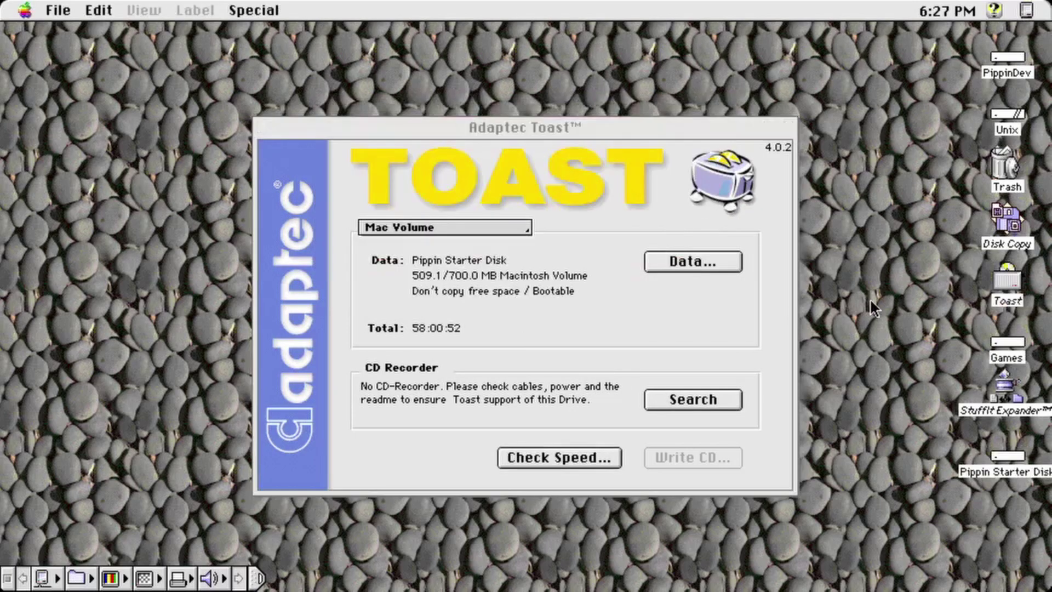
left_click(254, 10)
left_click(269, 35)
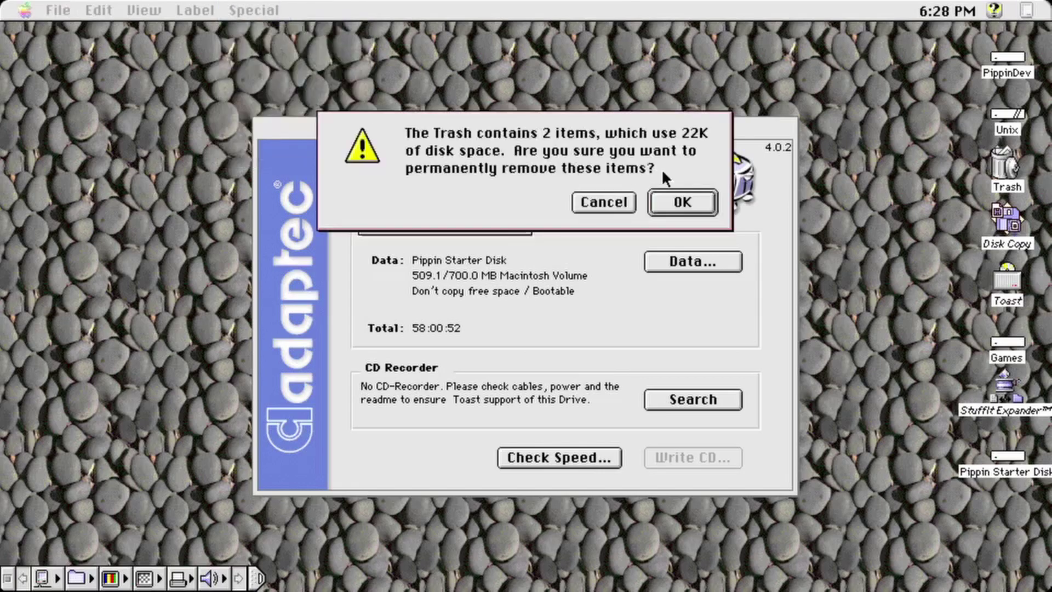
left_click(685, 193)
Save the volume as disc image 'Pippin Starter Disk•image.toast' in Desktop > Unix.
left_click(353, 153)
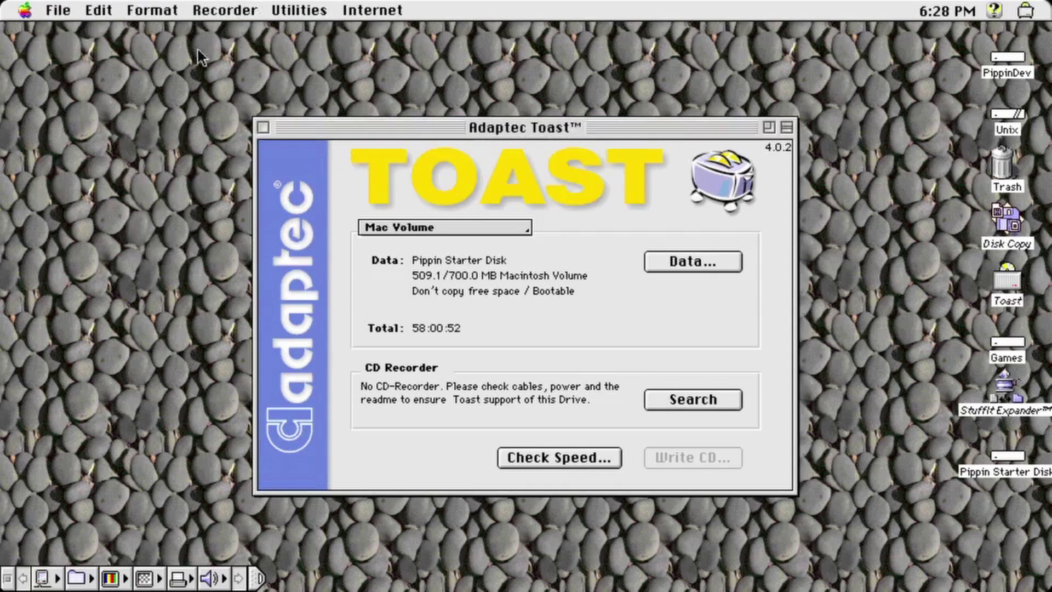
left_click(70, 17)
left_click(99, 106)
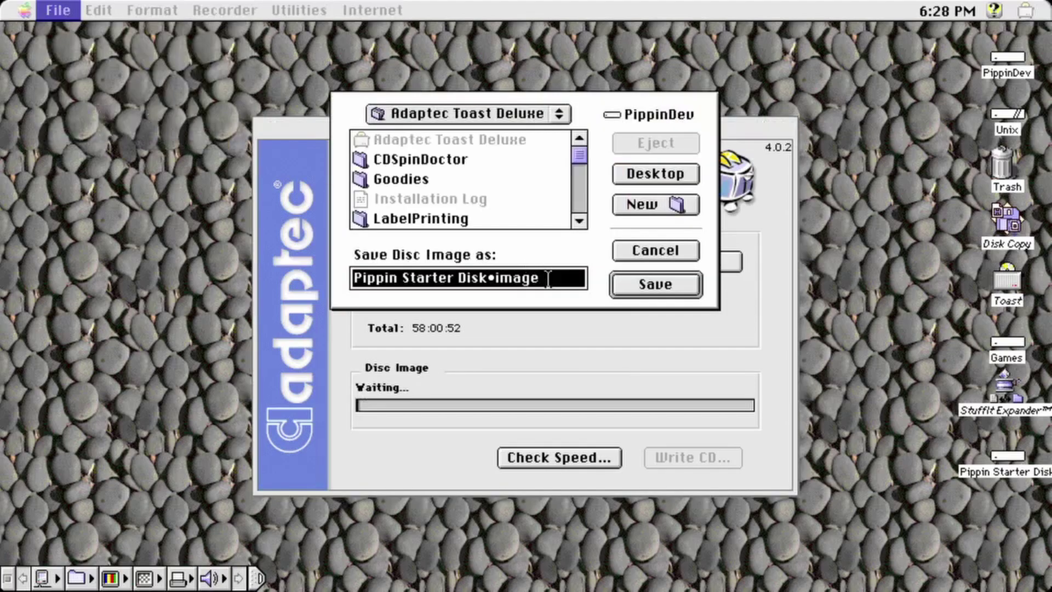
left_click(552, 280)
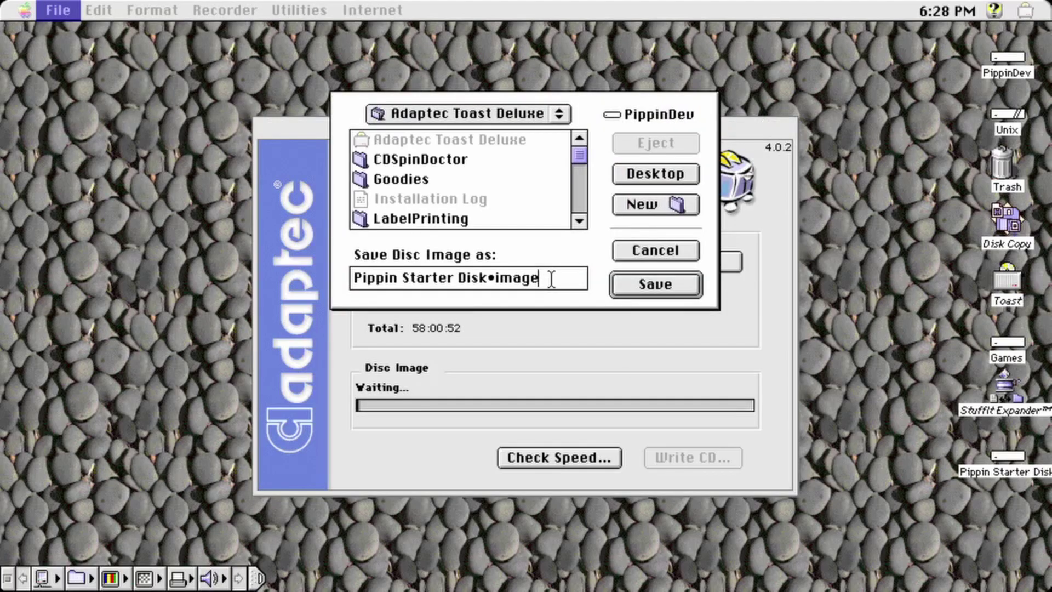
type(".toast")
left_click(468, 113)
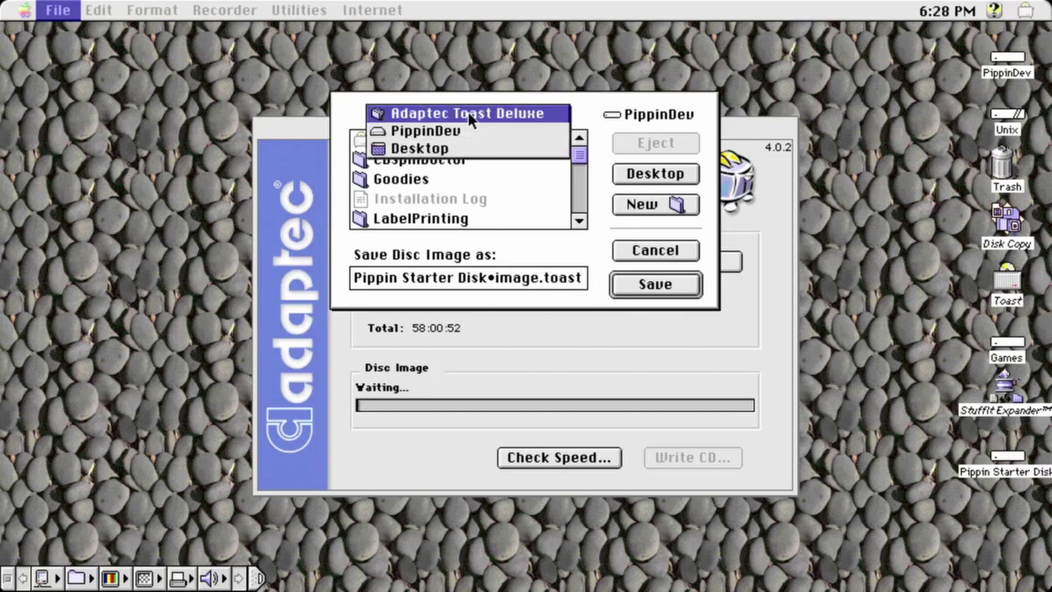
left_click(471, 150)
double_click(396, 199)
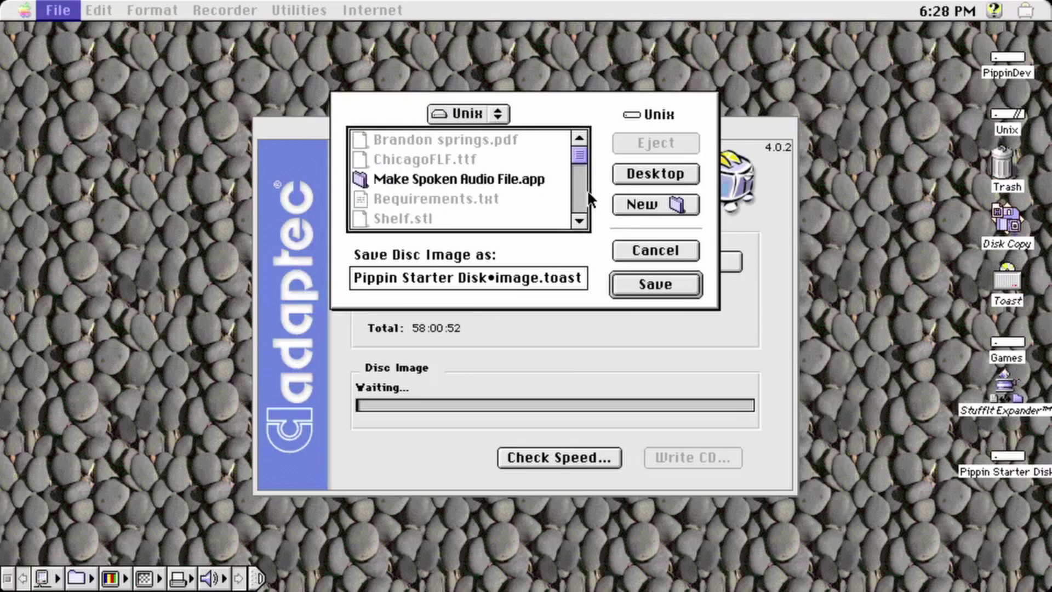
left_click(649, 286)
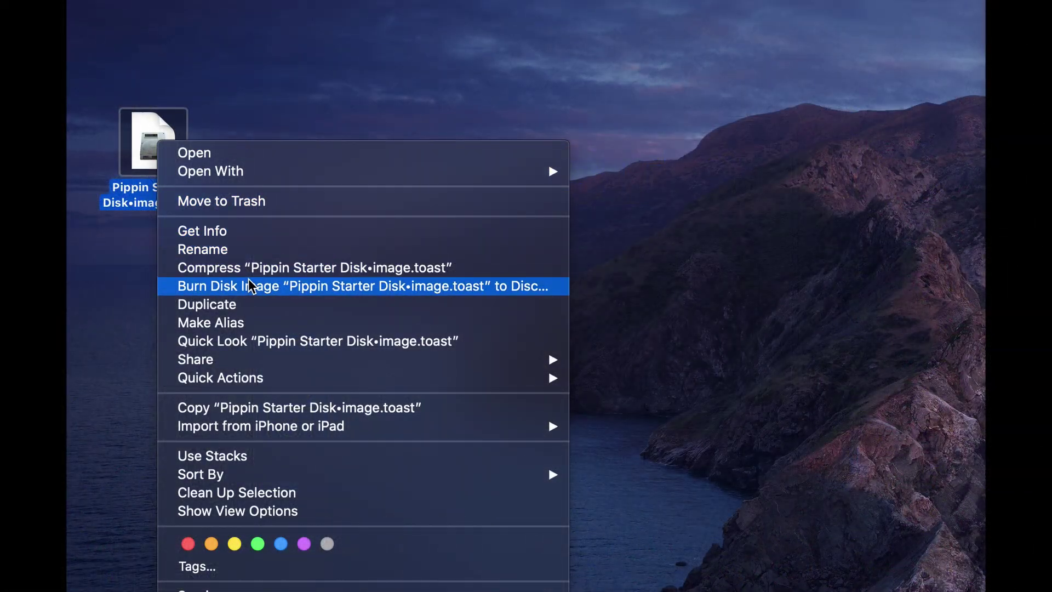
left_click(249, 286)
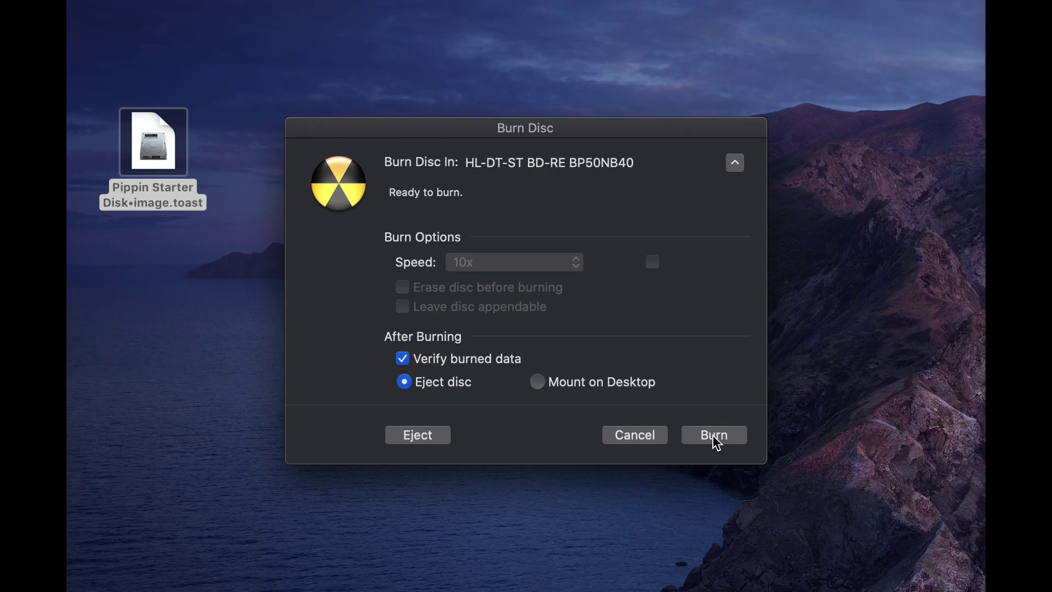
Burn Pippin Starter Disk•image.toast to a disc in the BD-RE drive.
left_click(713, 437)
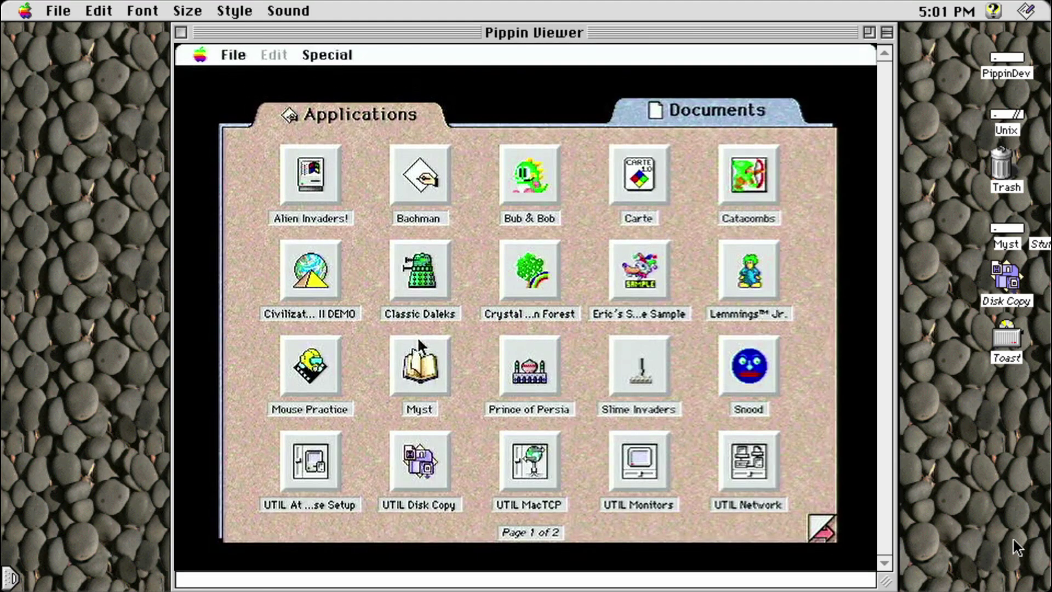
Try Myst, quit at its hard-disk warning, and launch Alien Invaders!
left_click(416, 354)
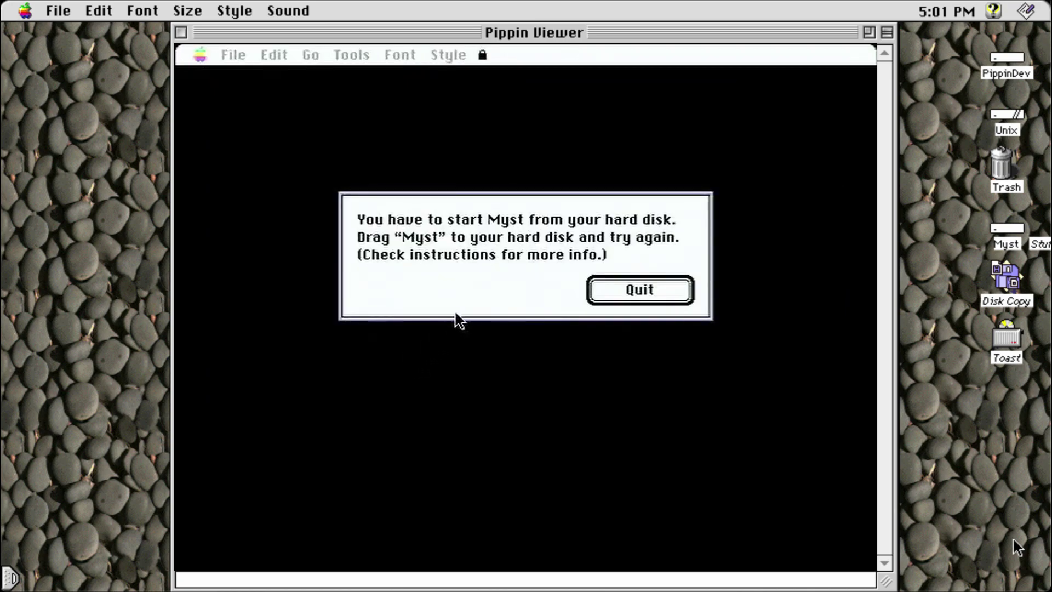
left_click(618, 295)
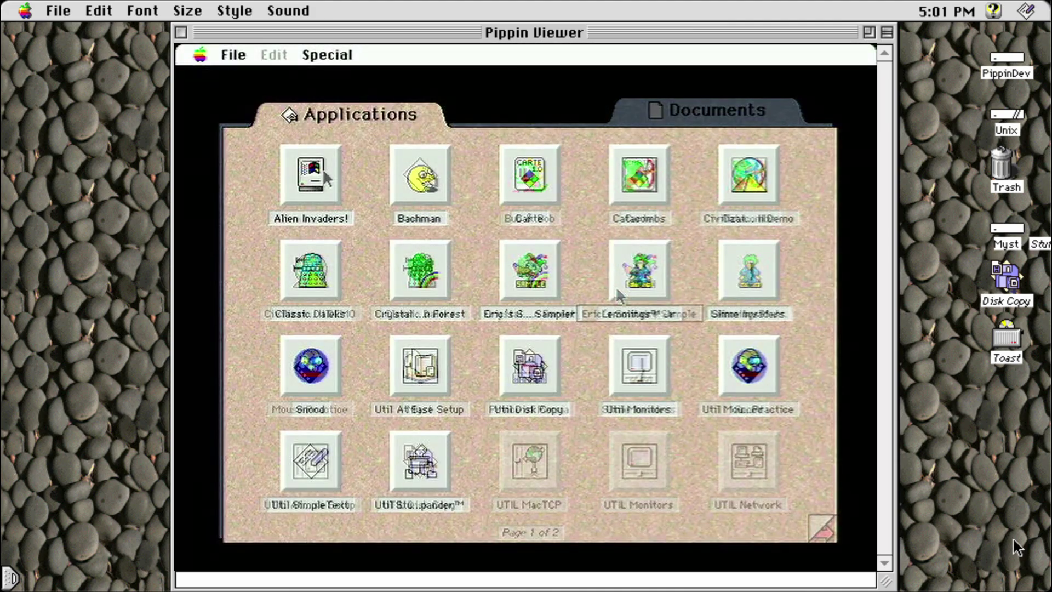
left_click(323, 169)
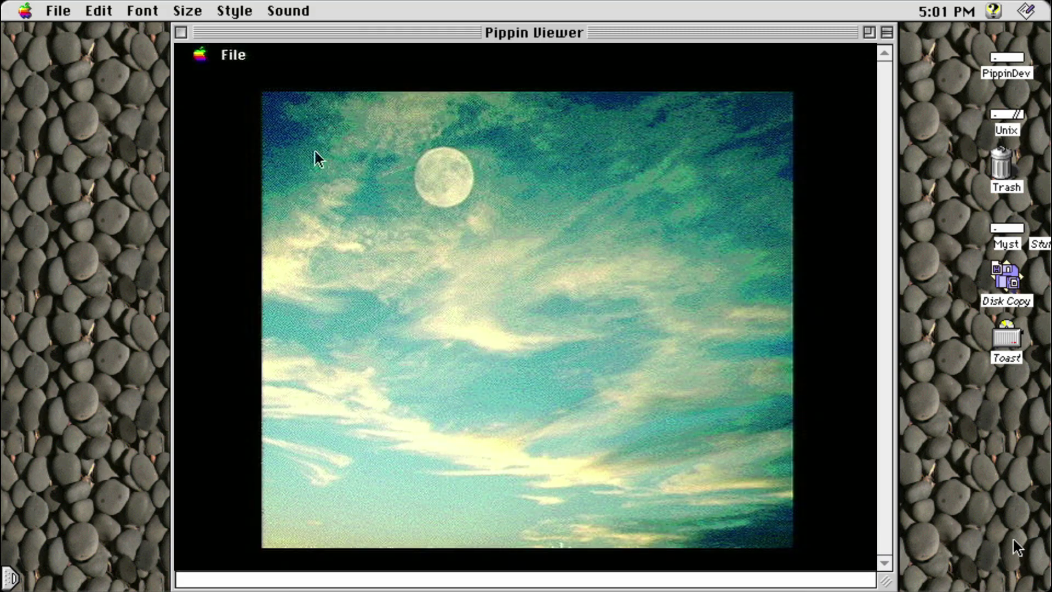
Play a new Alien Invaders! game to a score of 400, then quit to At Ease.
left_click_drag(222, 53, 230, 73)
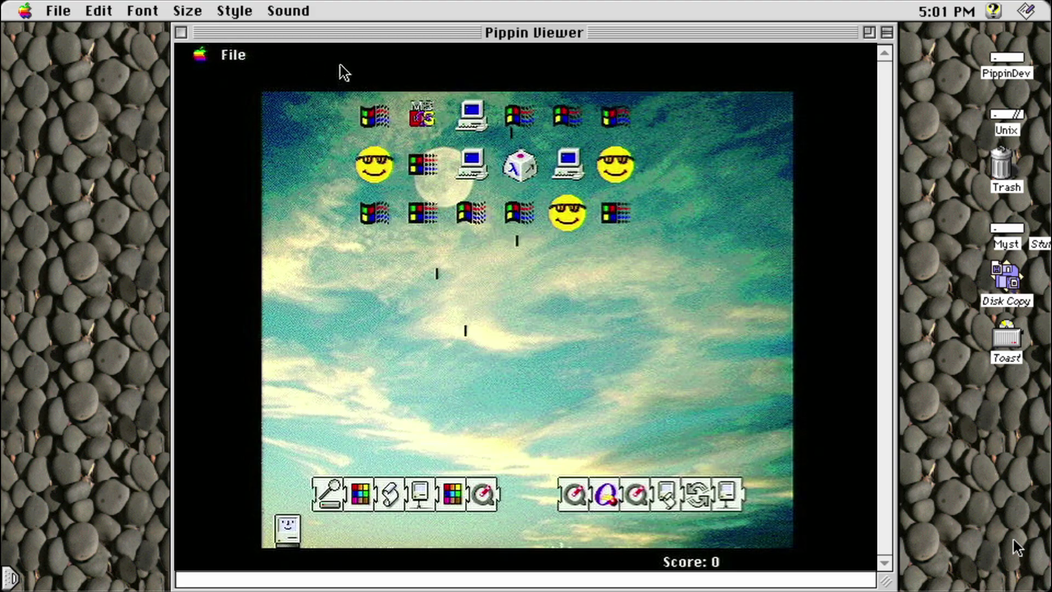
key("Right")
key("Left")
key("Right")
key("Left")
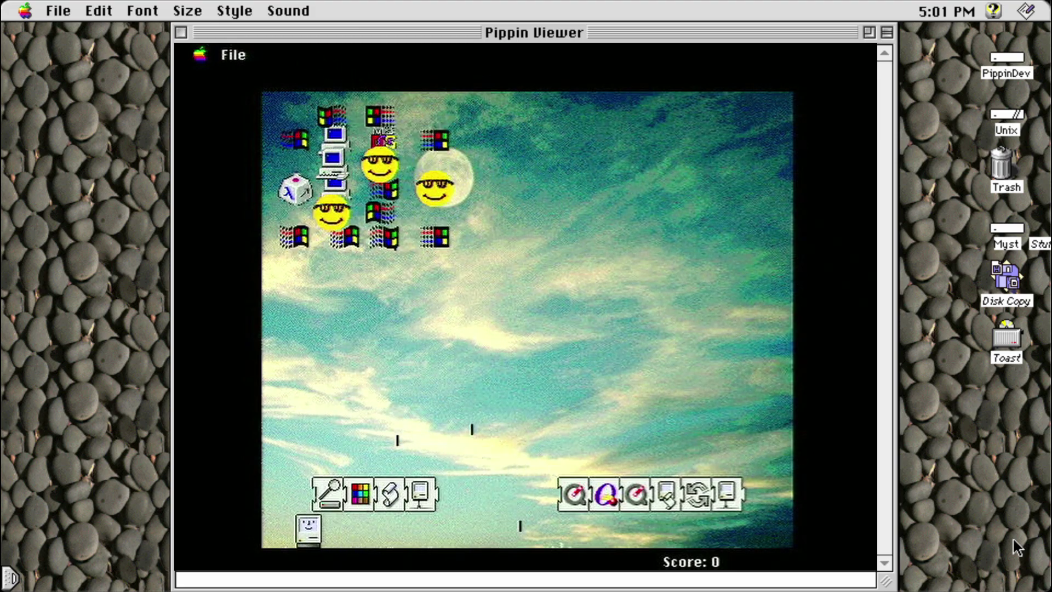
key("Left")
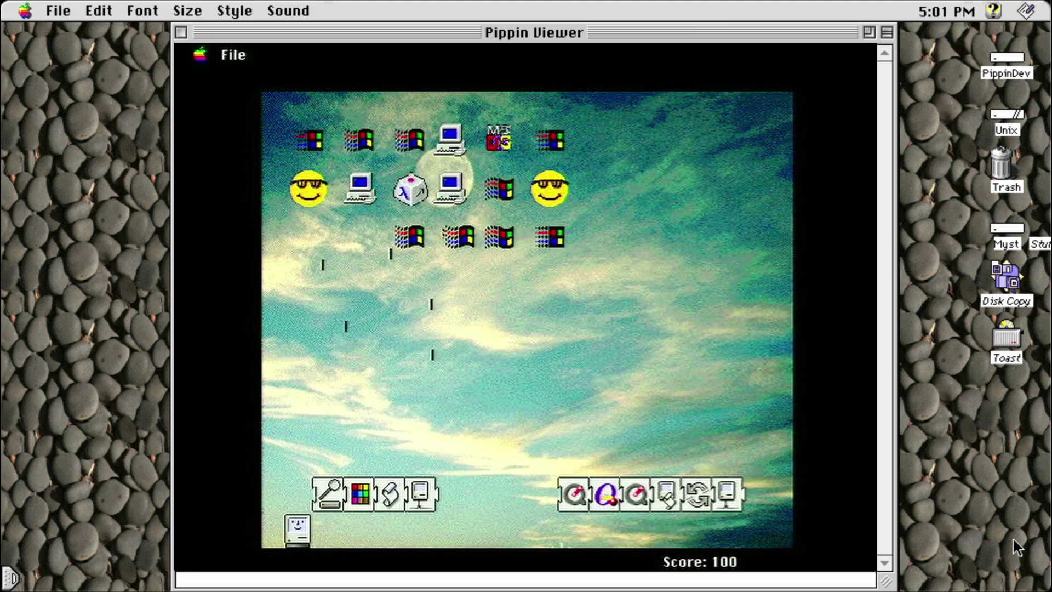
key("Right")
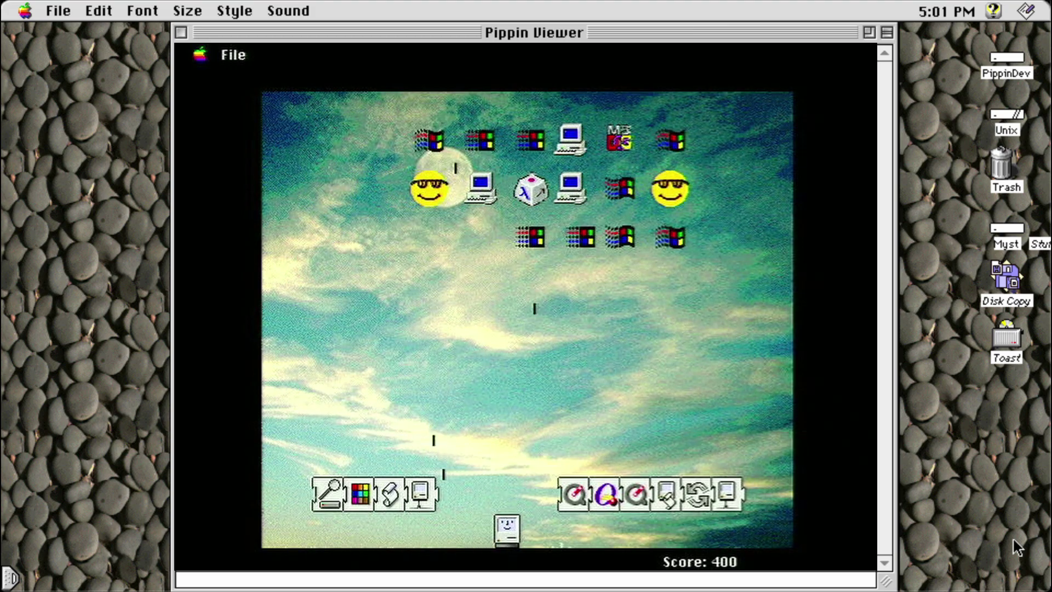
key("Right")
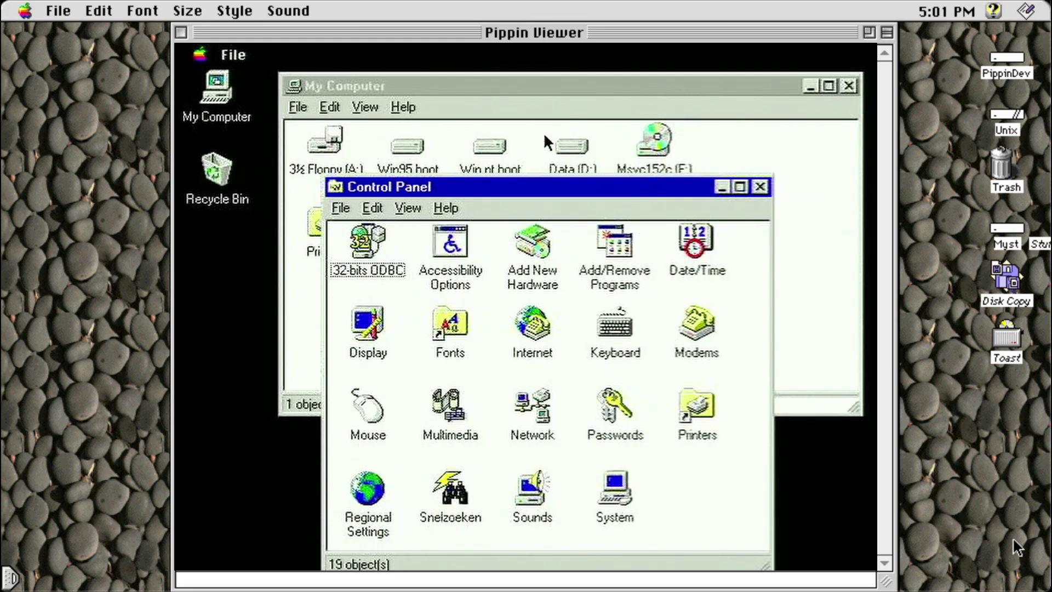
left_click_drag(227, 59, 242, 129)
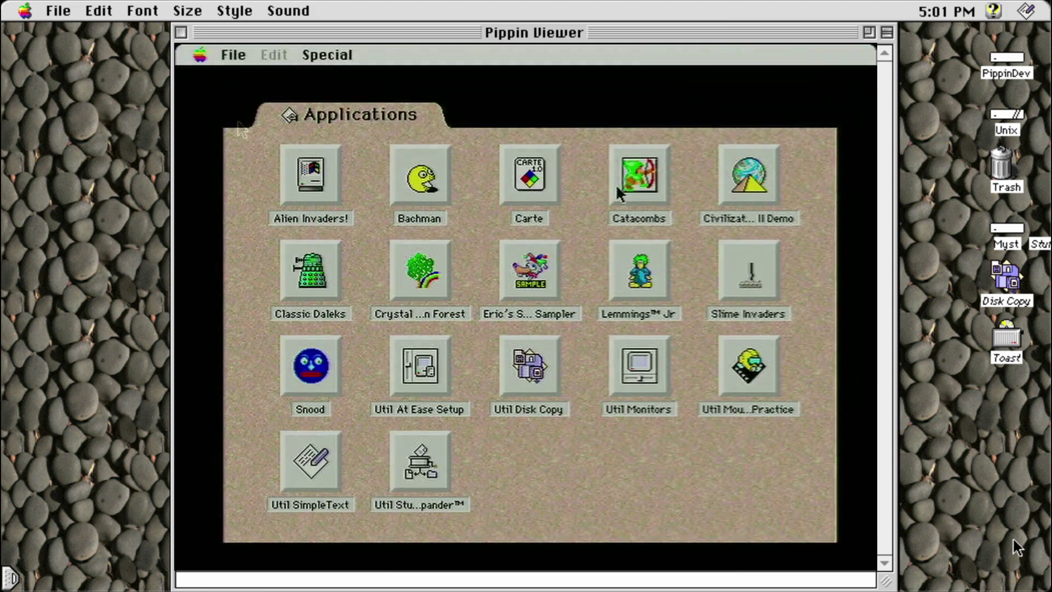
Start Catacombs as the Elf and shoot the blue block and creature below.
left_click(617, 186)
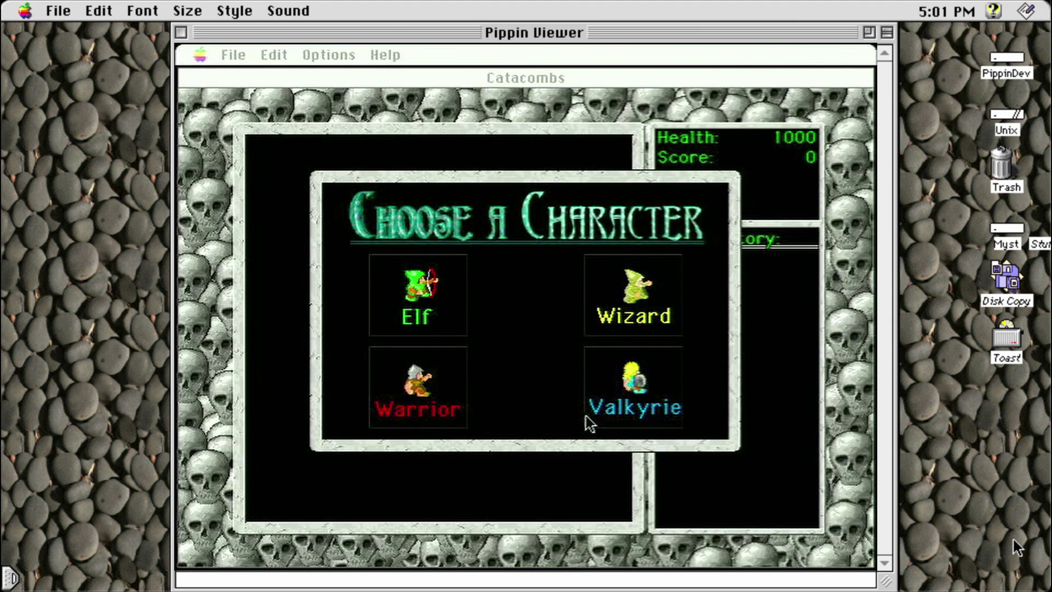
left_click(445, 294)
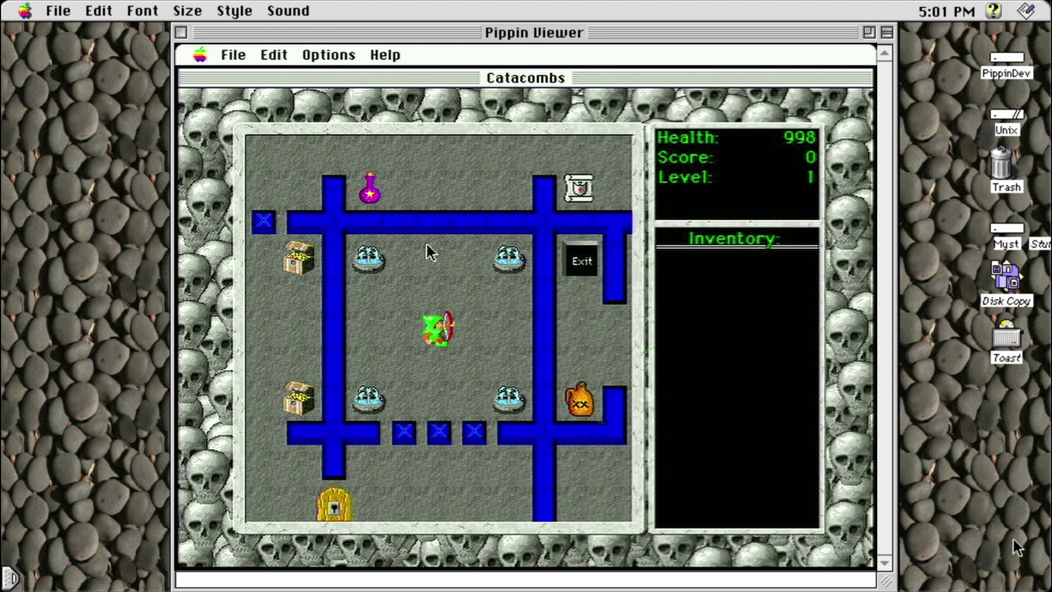
key("Down")
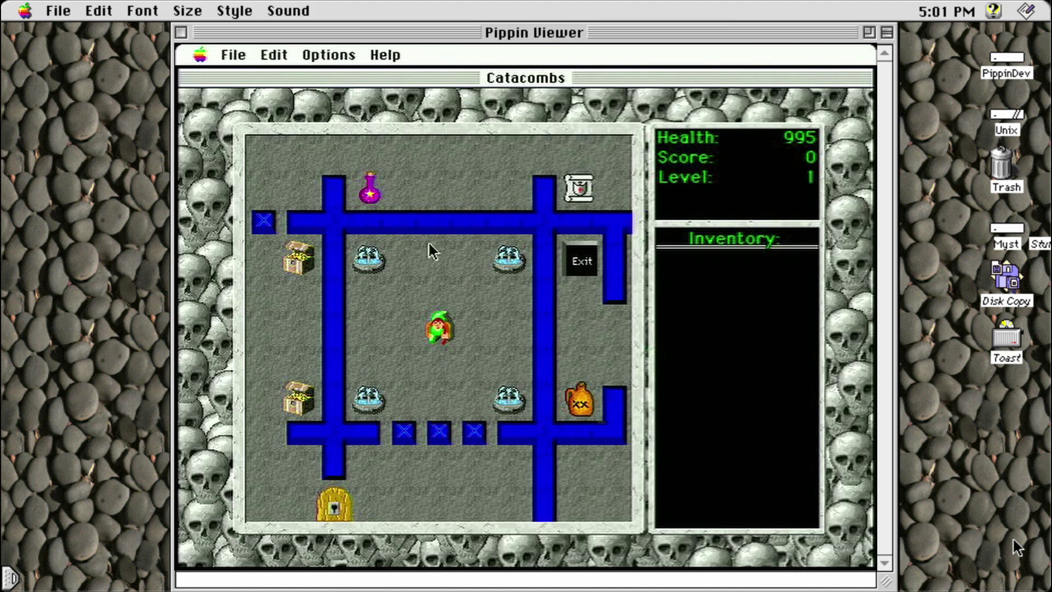
key("space")
key("Down")
key("Down")
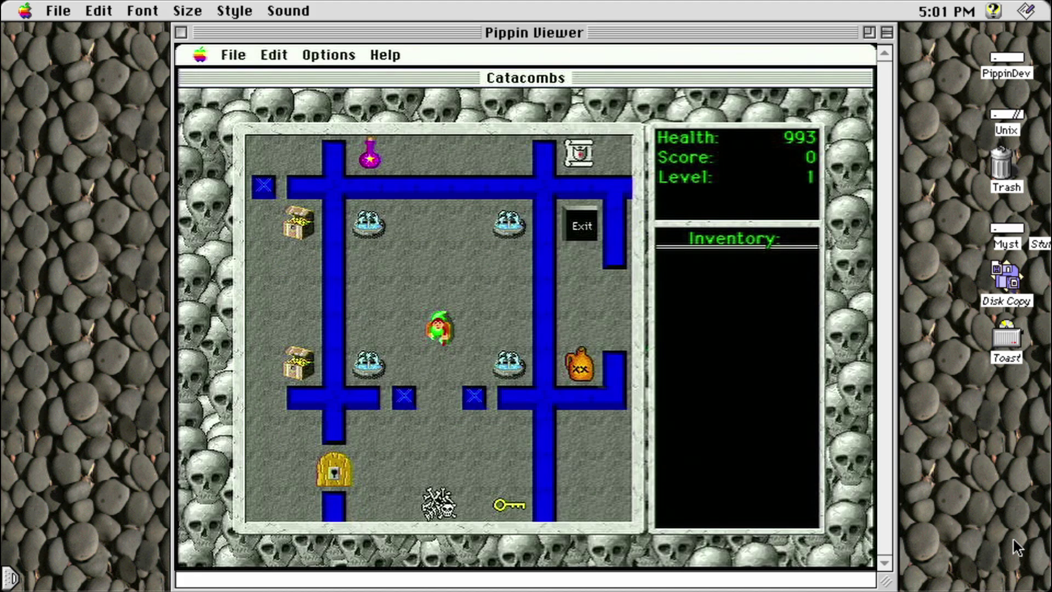
key("space")
Pick up the key, then head left through the locked door shooting the shark and skeleton.
key("Down")
key("Right")
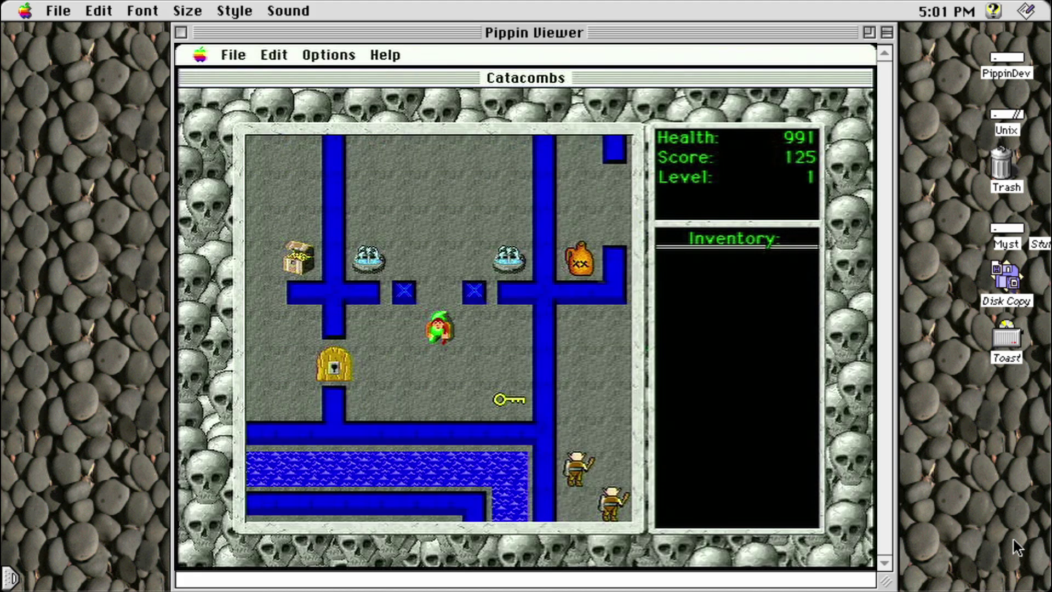
key("Right")
key("Right")
key("Down")
key("Down")
key("Down")
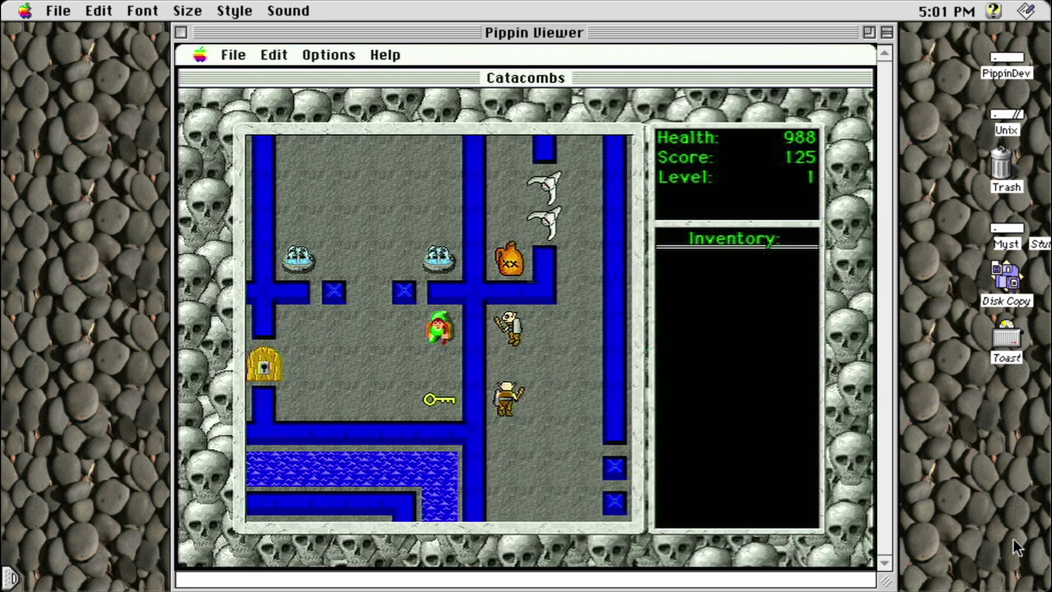
key("Up")
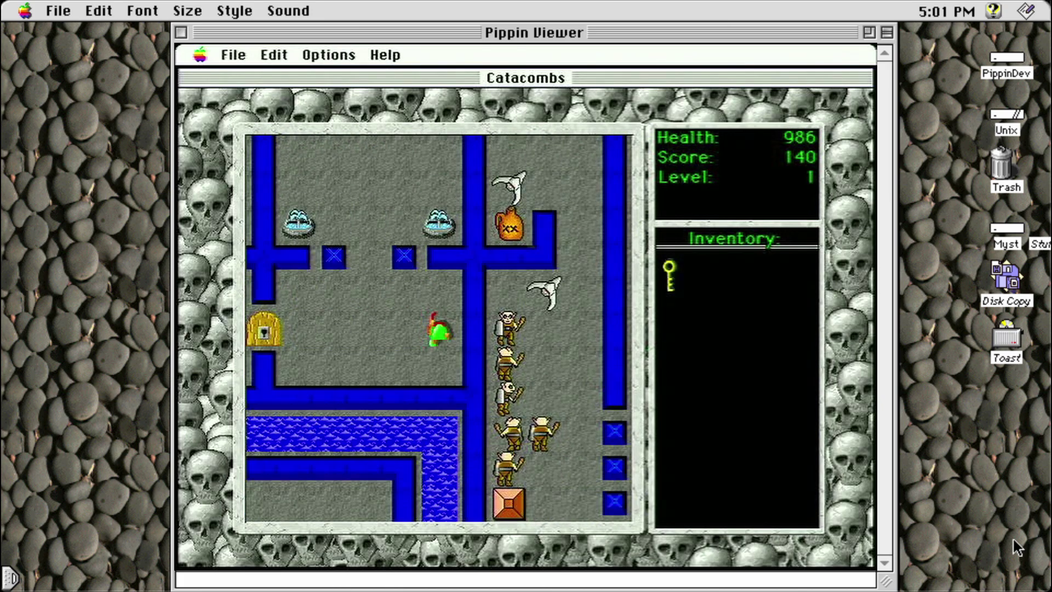
key("Left")
key("Left")
key("Left")
key("Left")
key("Left")
key("Left")
key("Left")
key("space")
key("space")
key("space")
key("space")
key("space")
key("space")
Finish off the remaining enemies and collect the treasure chest.
key("Left")
key("Up")
key("Down")
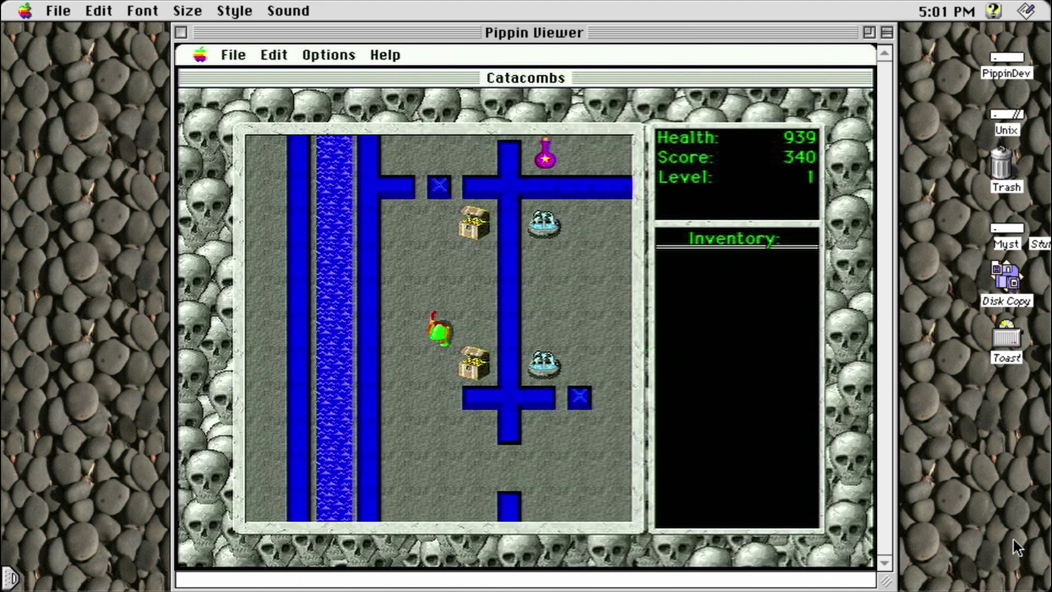
key("Right")
key("Down")
key("Up")
key("Up")
key("Down")
key("Left")
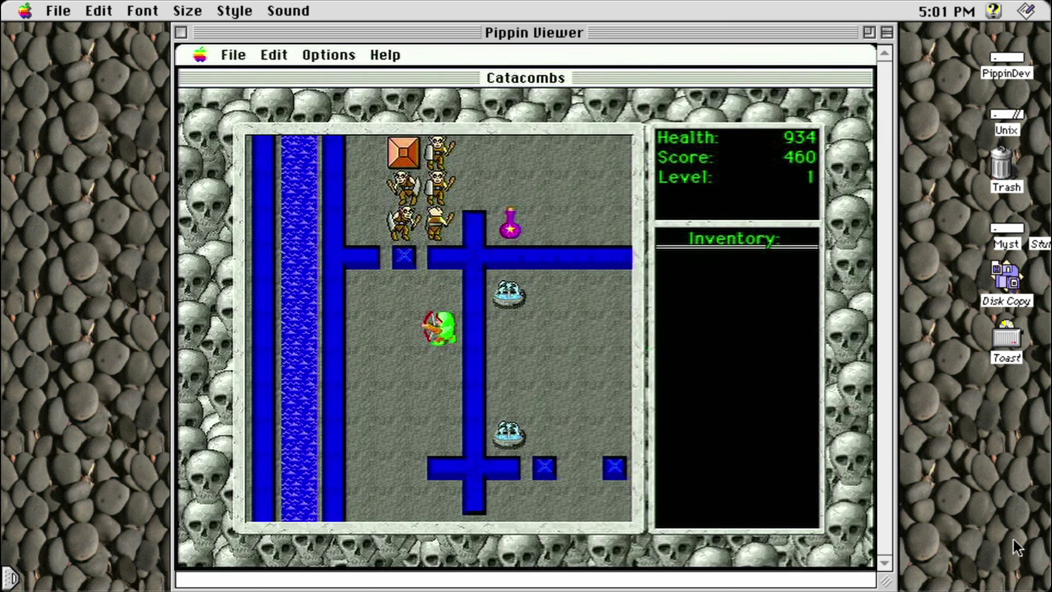
key("Left")
Shoot the skeletons above and make your way up and along the corridor.
key("Up")
key("space")
key("space")
key("space")
key("space")
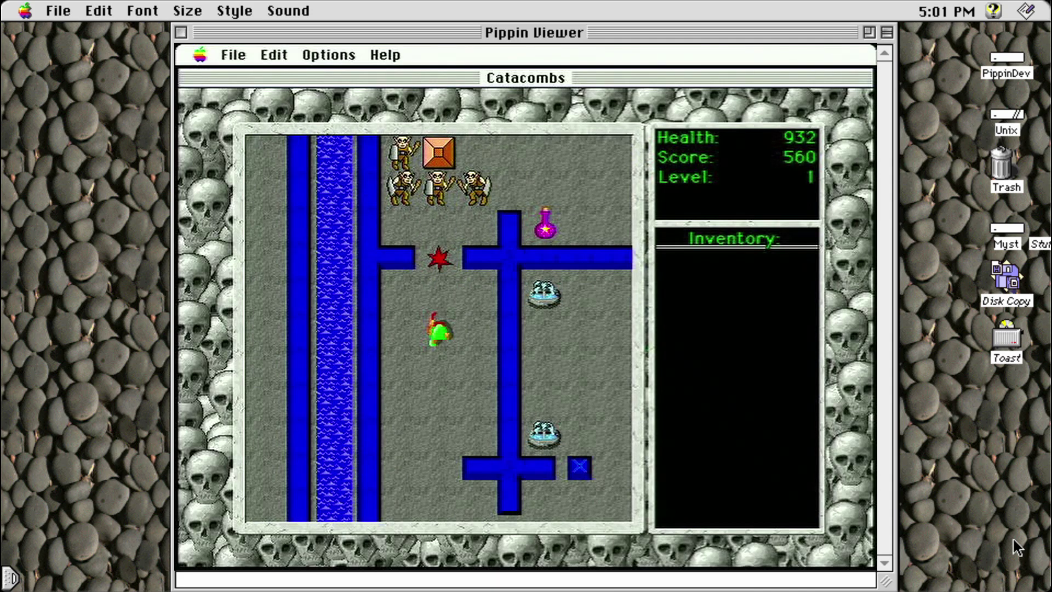
key("space")
key("Up")
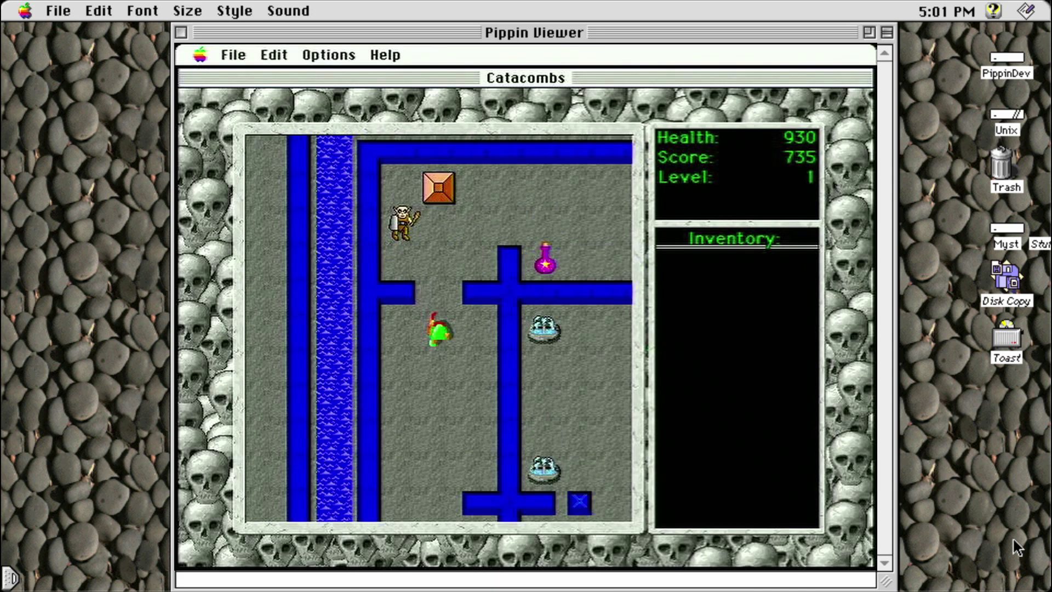
key("Up")
key("Up")
key("Up")
key("Left")
key("space")
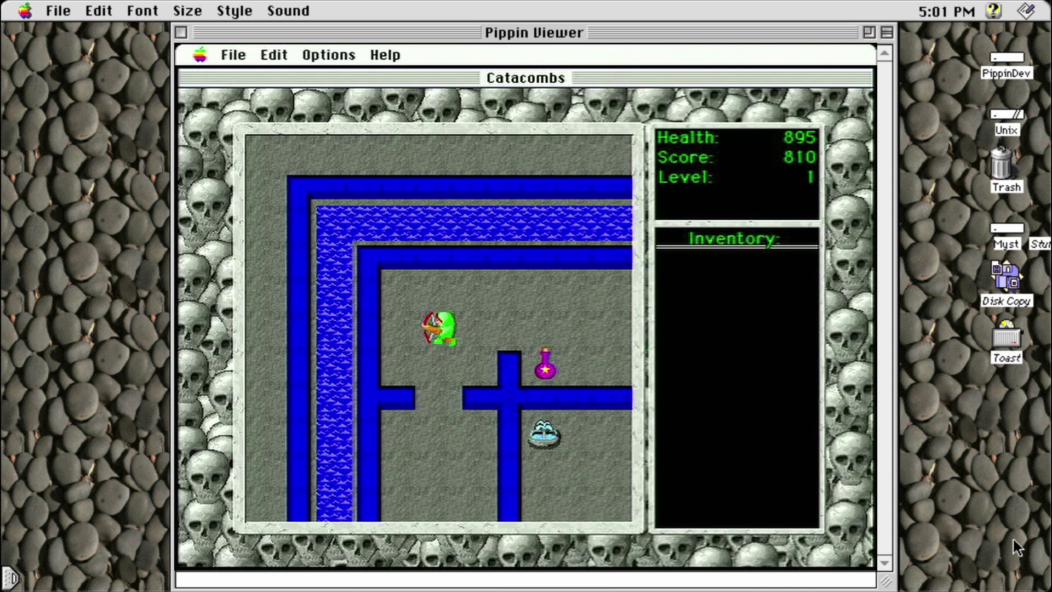
key("Right")
key("Right")
key("Right")
key("Right")
key("Left")
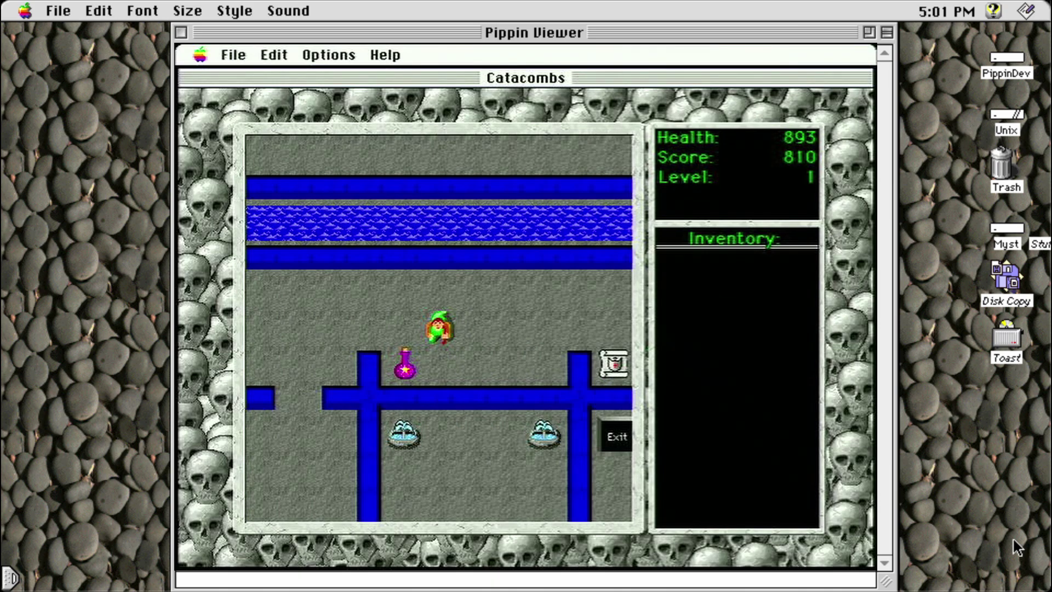
Collect the potion, then shoot the approaching bats while moving right.
key("Down")
key("Left")
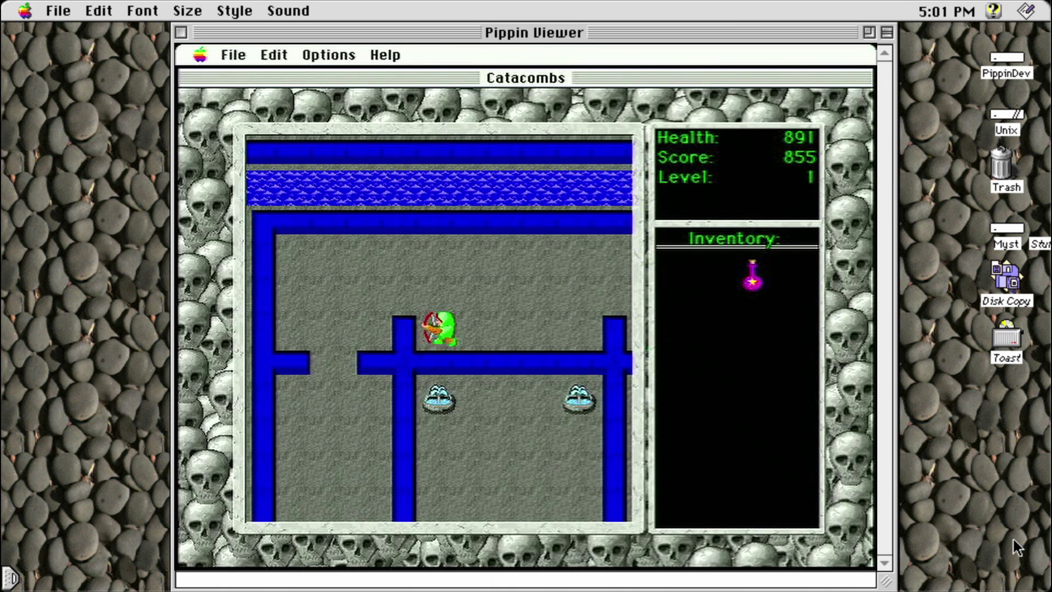
key("Right")
key("Right")
key("Right")
key("Right")
key("Up")
key("Up")
key("Up")
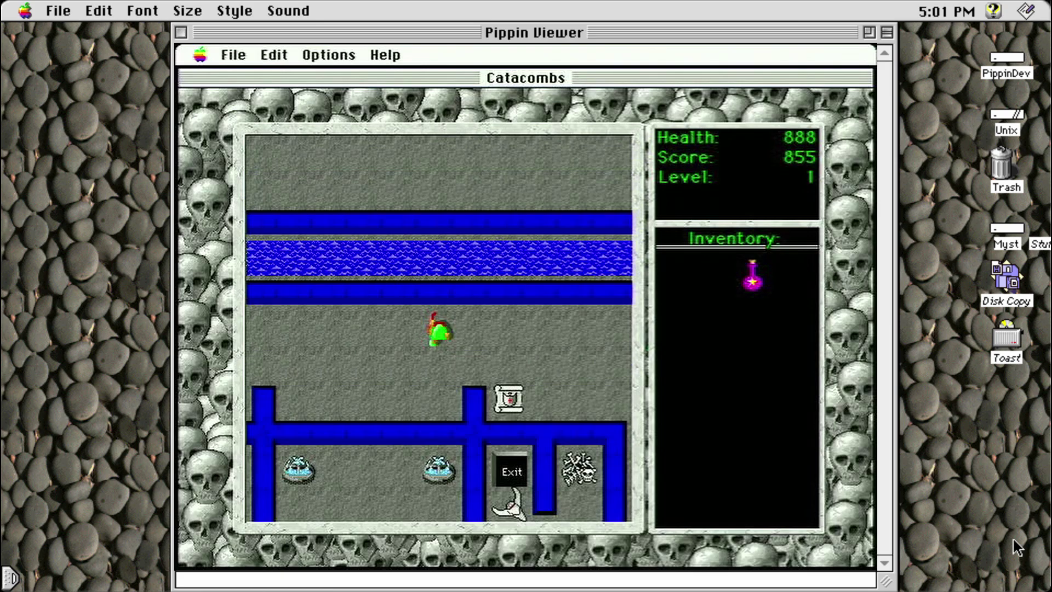
key("Right")
key("Right")
key("space")
key("space")
key("Right")
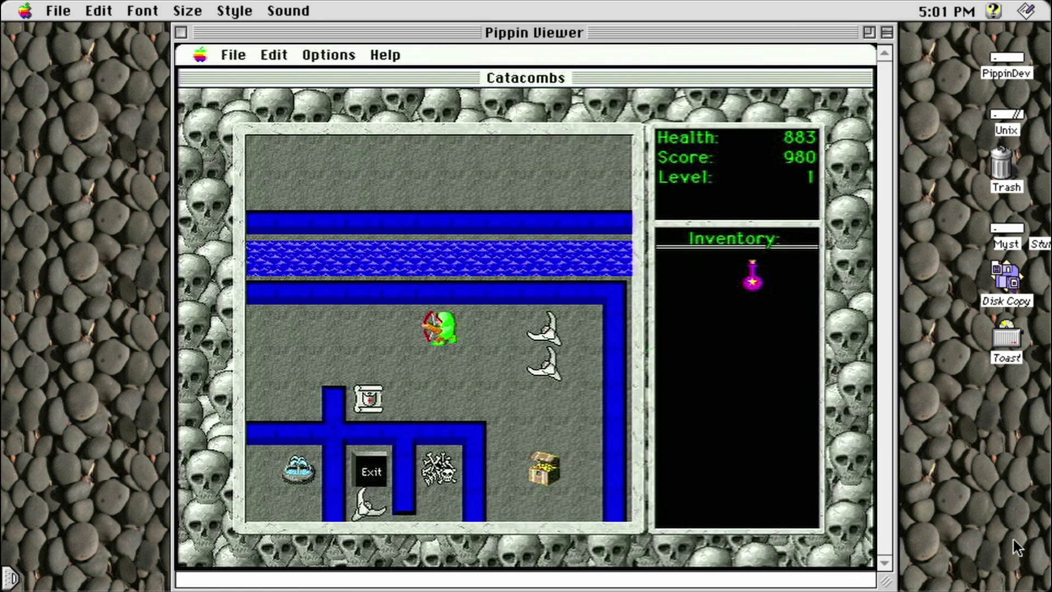
Pick up the scroll and shoot your way right across the room.
key("Left")
key("Left")
key("Down")
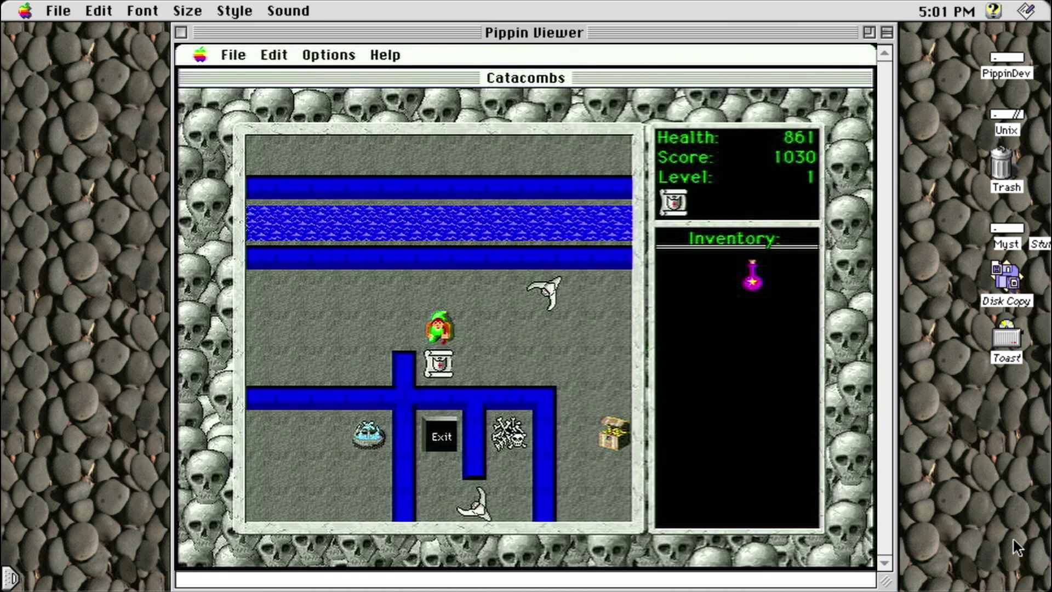
key("Right")
key("space")
key("Right")
key("Right")
key("Right")
key("Right")
key("Right")
key("Right")
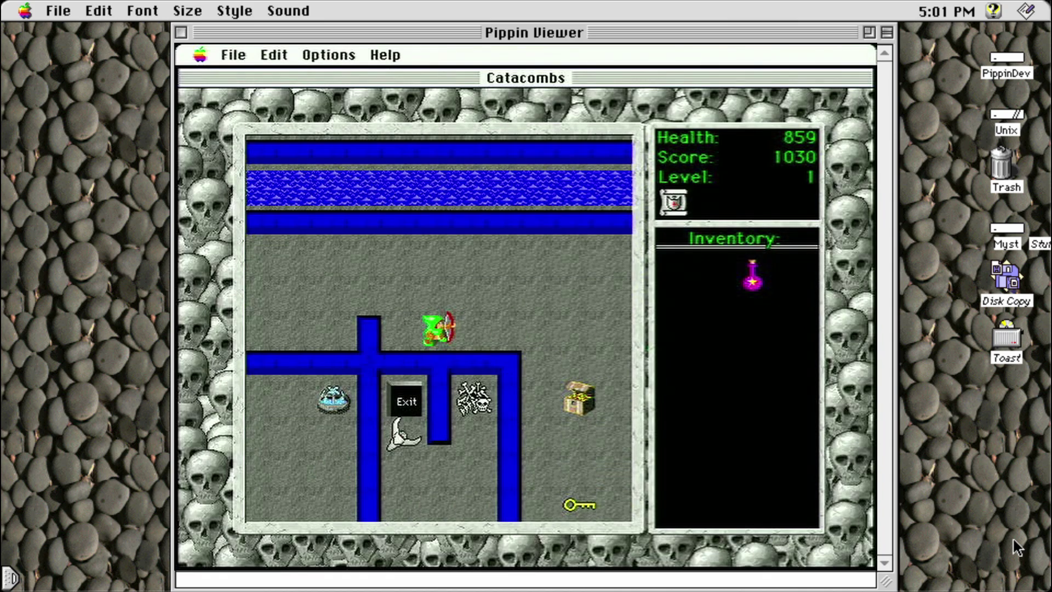
key("Left")
key("Left")
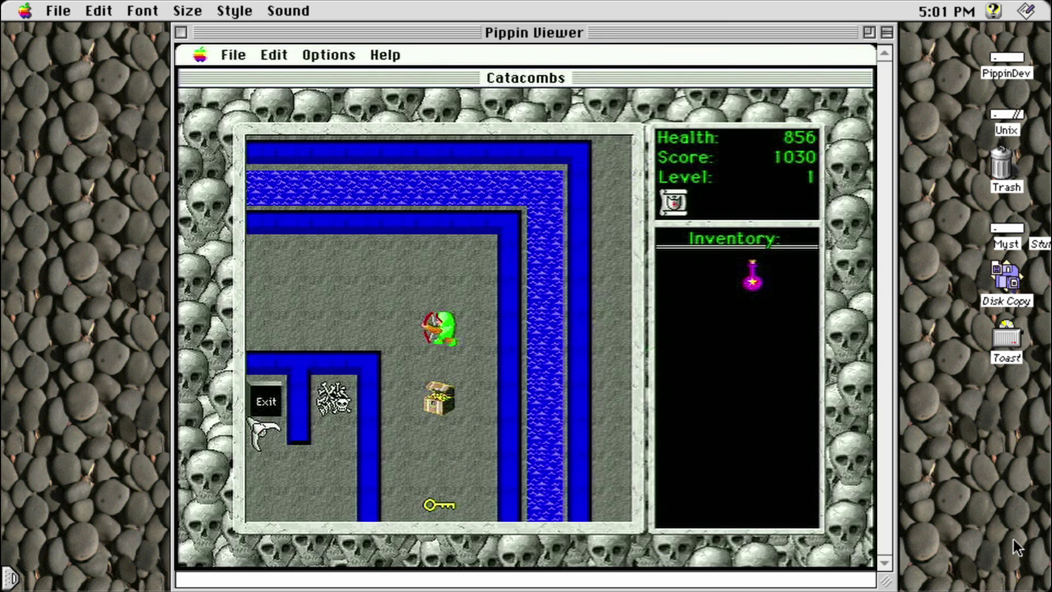
Head down past the key, fighting the monsters and ghost, reaching a score of 1340.
key("Down")
key("Down")
key("Down")
key("Down")
key("Down")
key("Down")
key("Down")
key("Down")
key("Down")
key("Down")
key("Down")
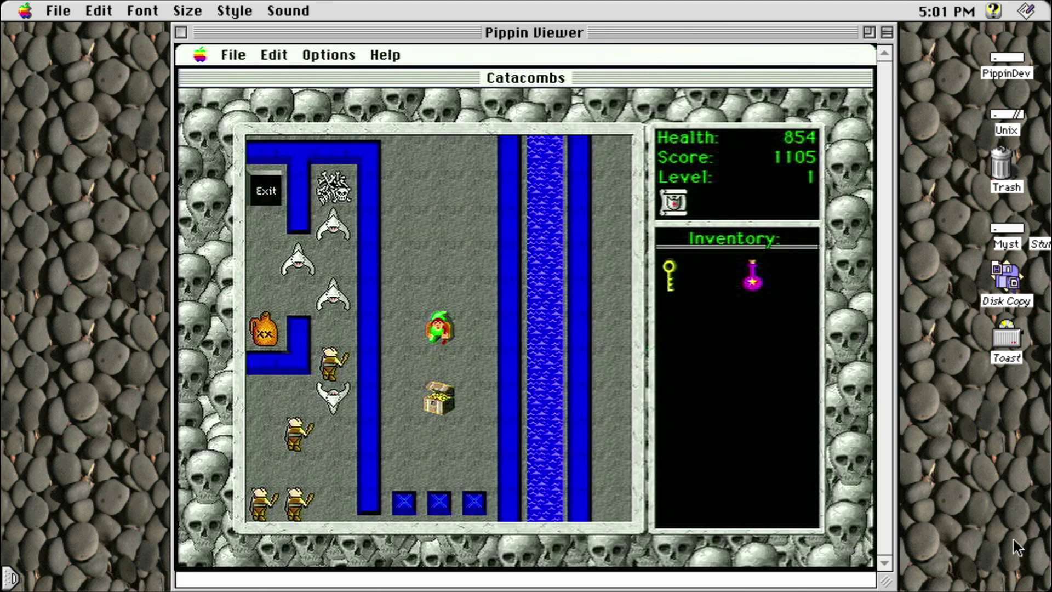
key("space")
key("Down")
key("space")
key("space")
key("space")
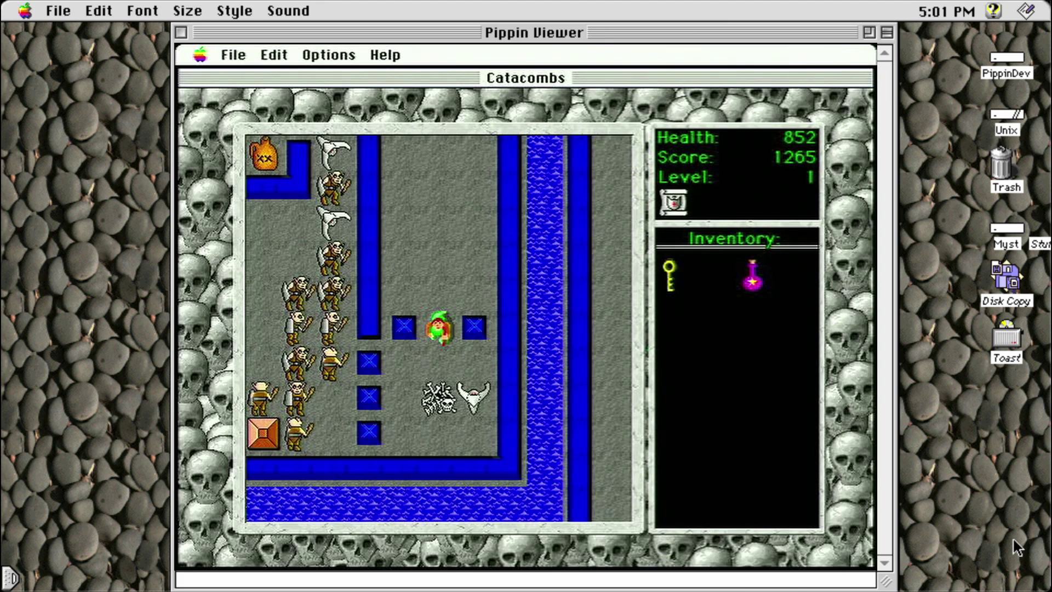
key("Down")
key("Down")
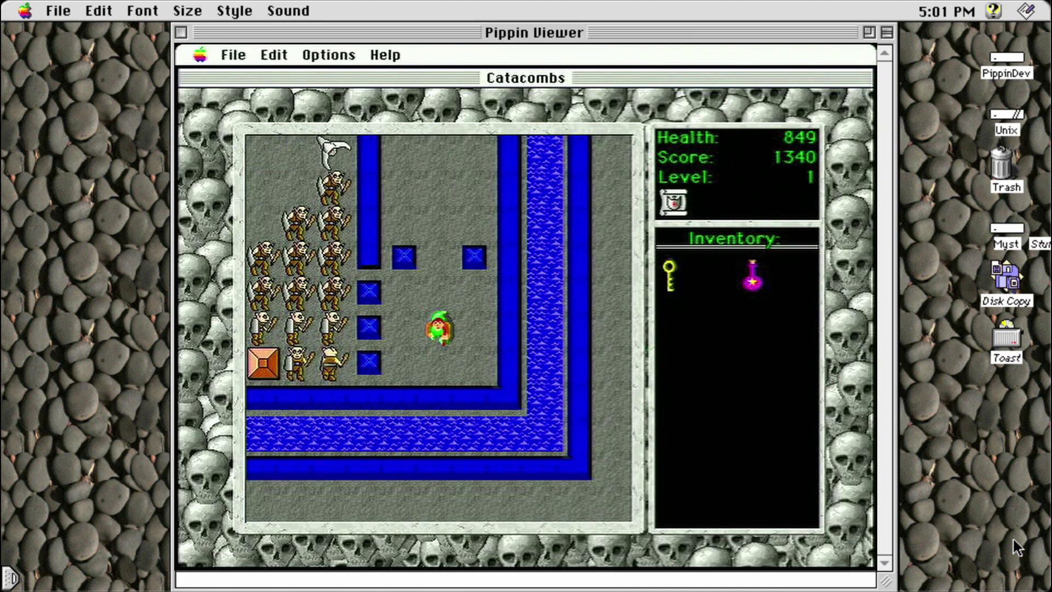
key("Left")
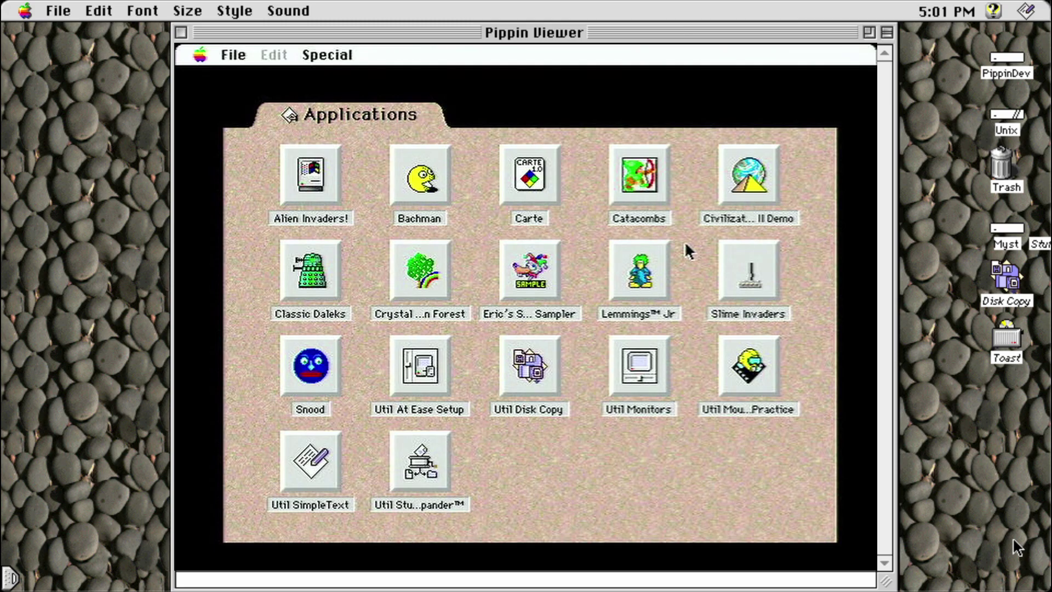
Launch Lemmings™ Jr, skip the intro screens and start Level 1.
left_click(650, 278)
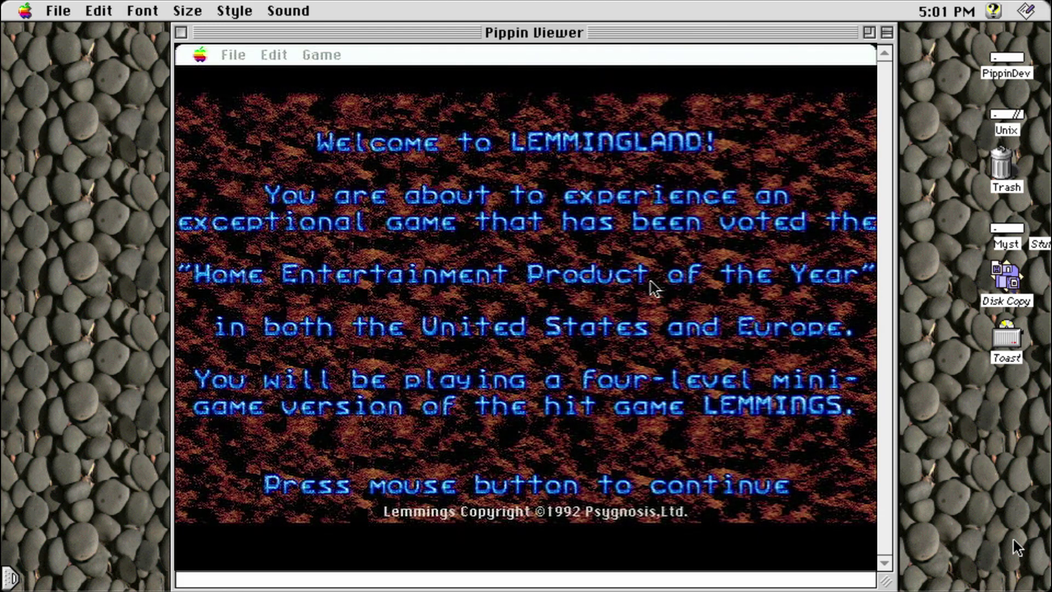
left_click(594, 283)
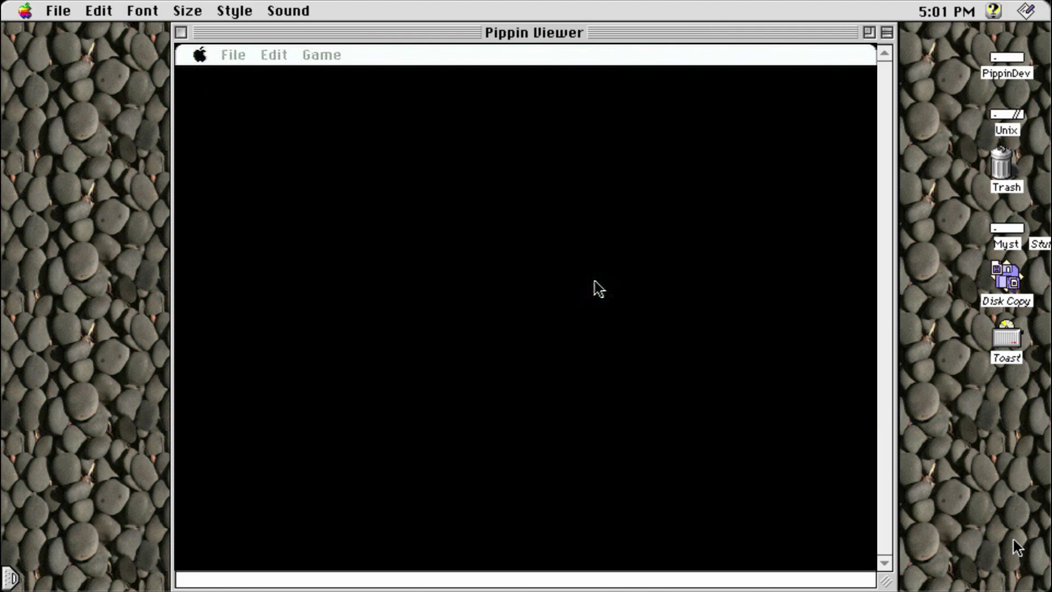
left_click(472, 275)
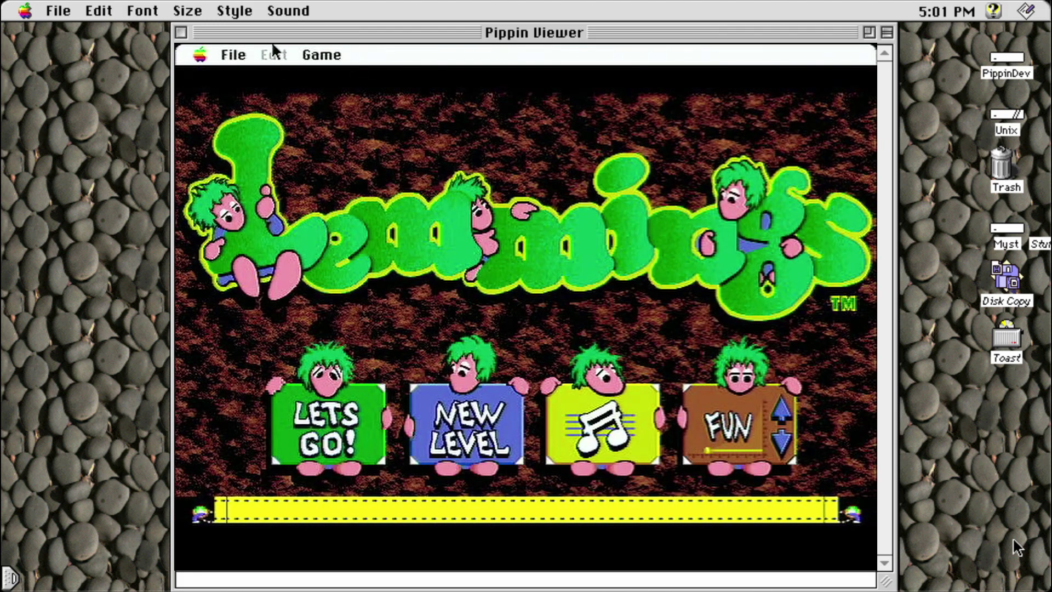
left_click(234, 55)
left_click(225, 75)
left_click(346, 186)
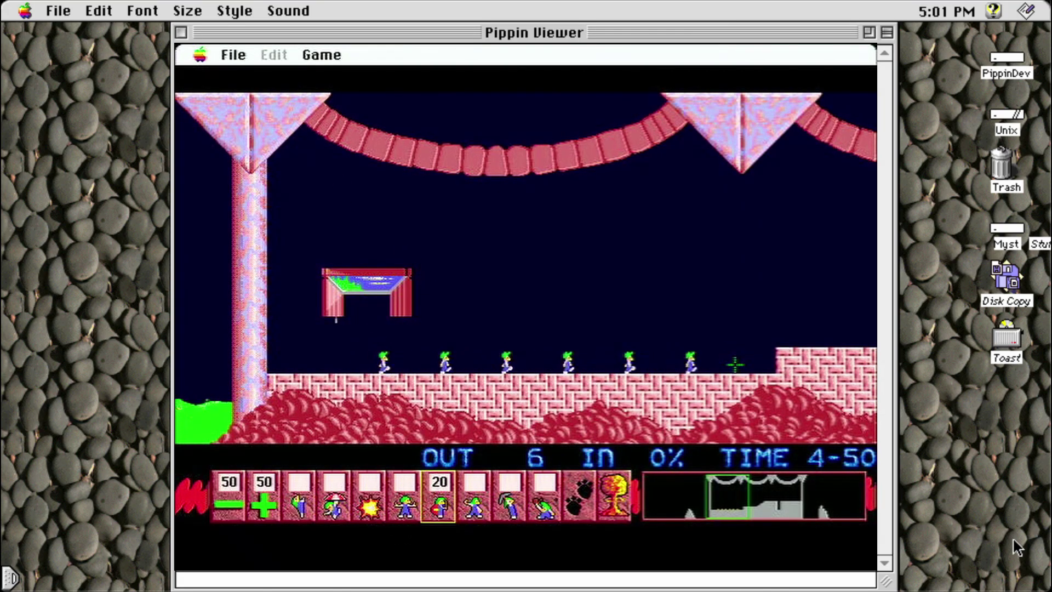
Assign the Builder skill to four lemmings to bridge the pit toward the exit.
left_click(736, 362)
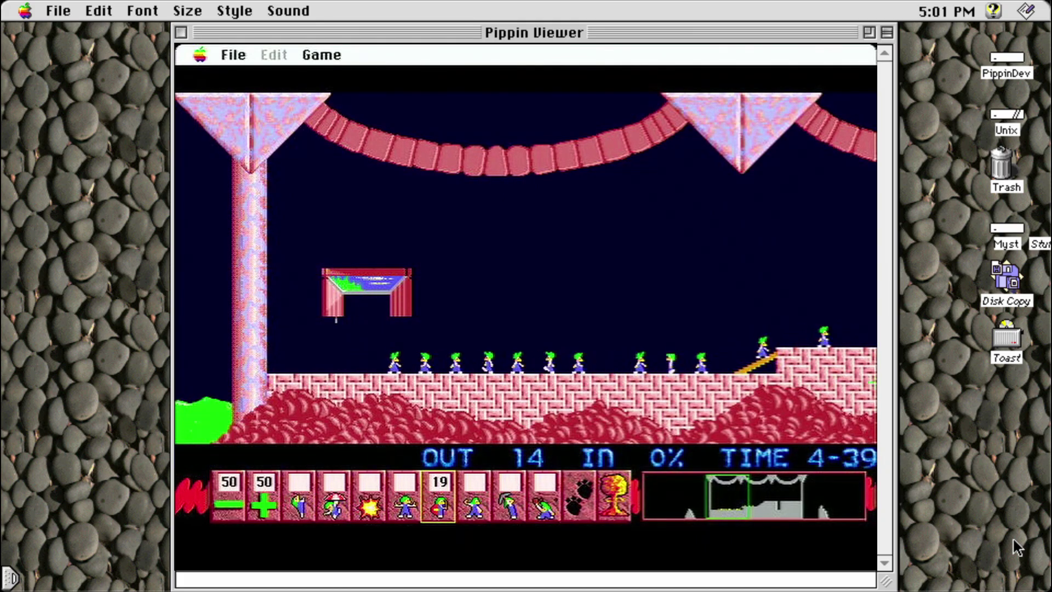
key("Right")
key("Right")
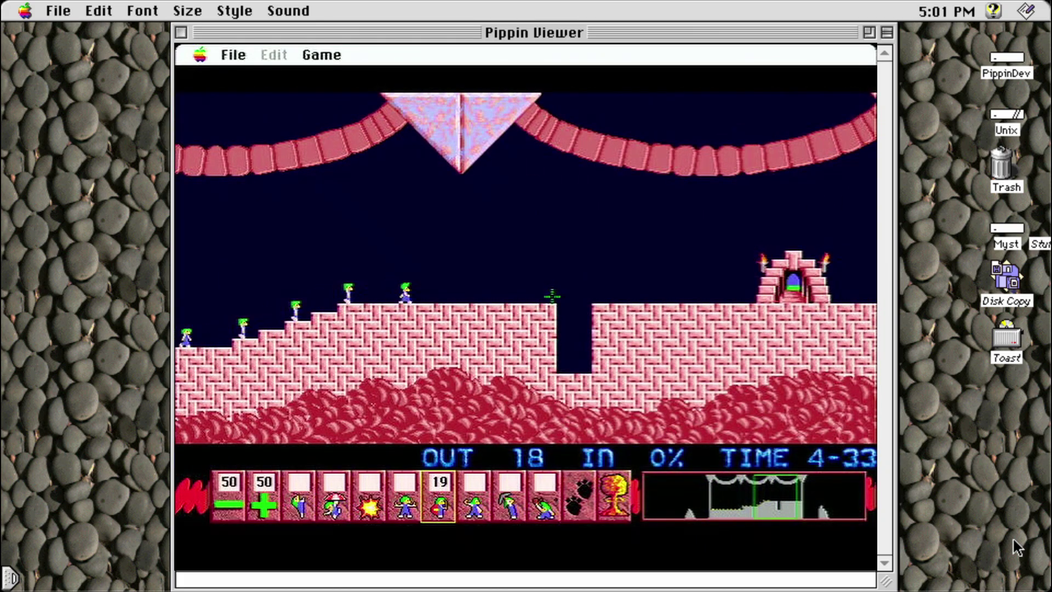
left_click(553, 296)
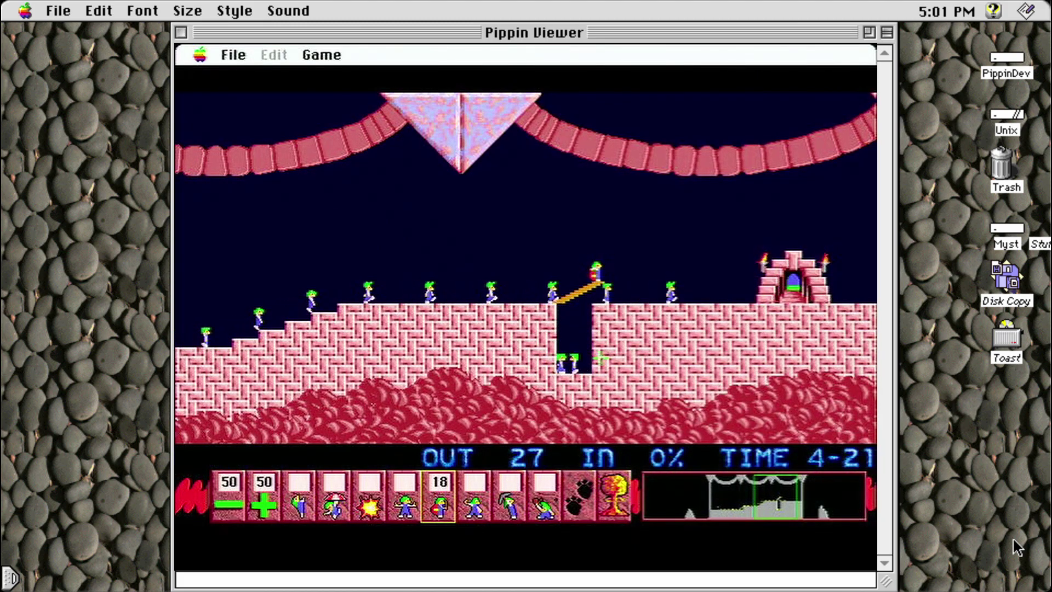
left_click(597, 271)
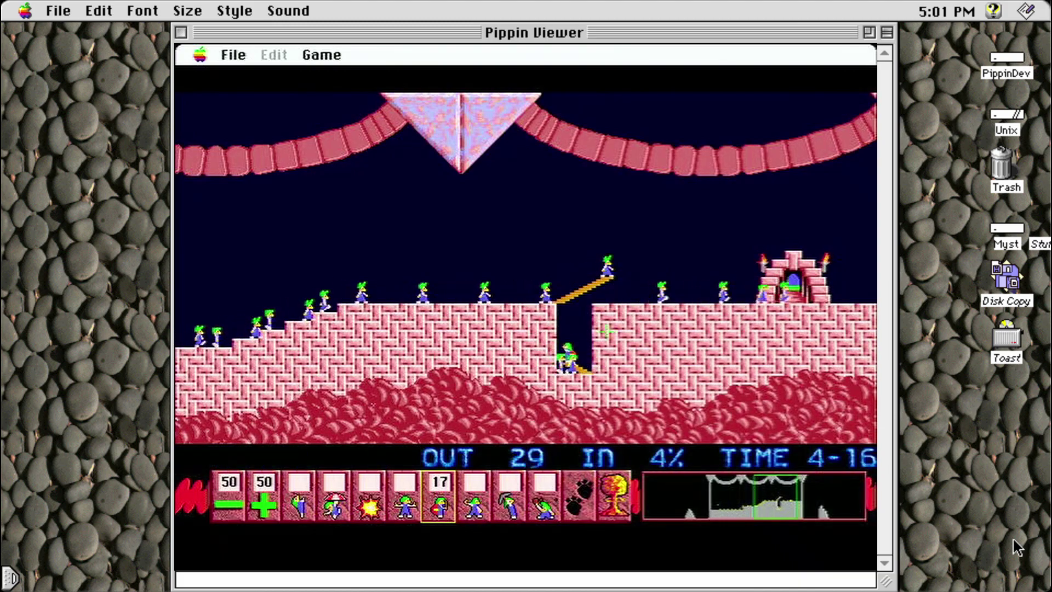
left_click(564, 348)
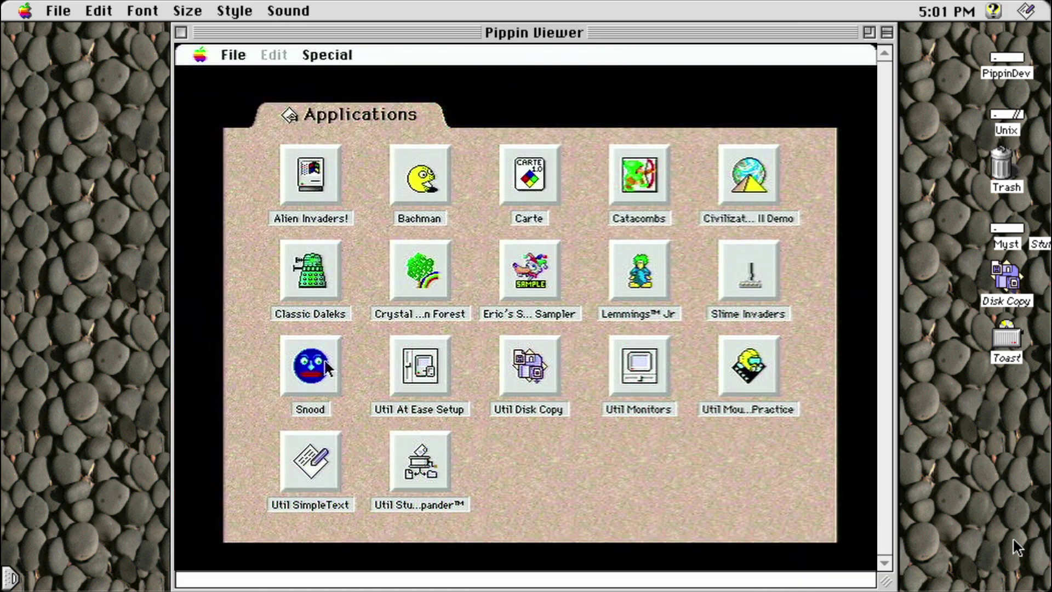
Launch Snood, postpone registration with Not Yet, and start a new game.
left_click(327, 367)
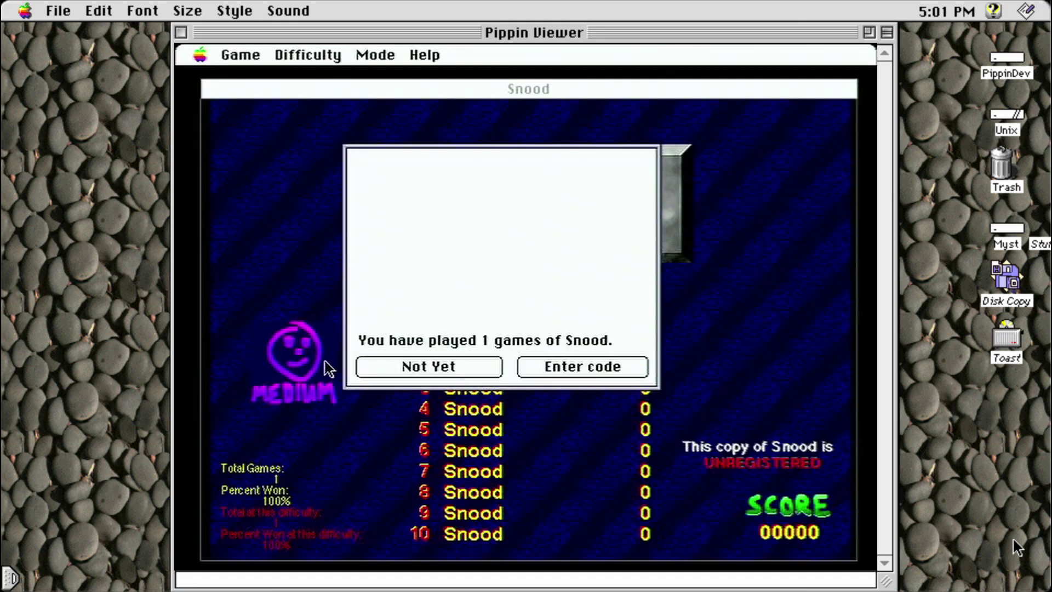
left_click(415, 368)
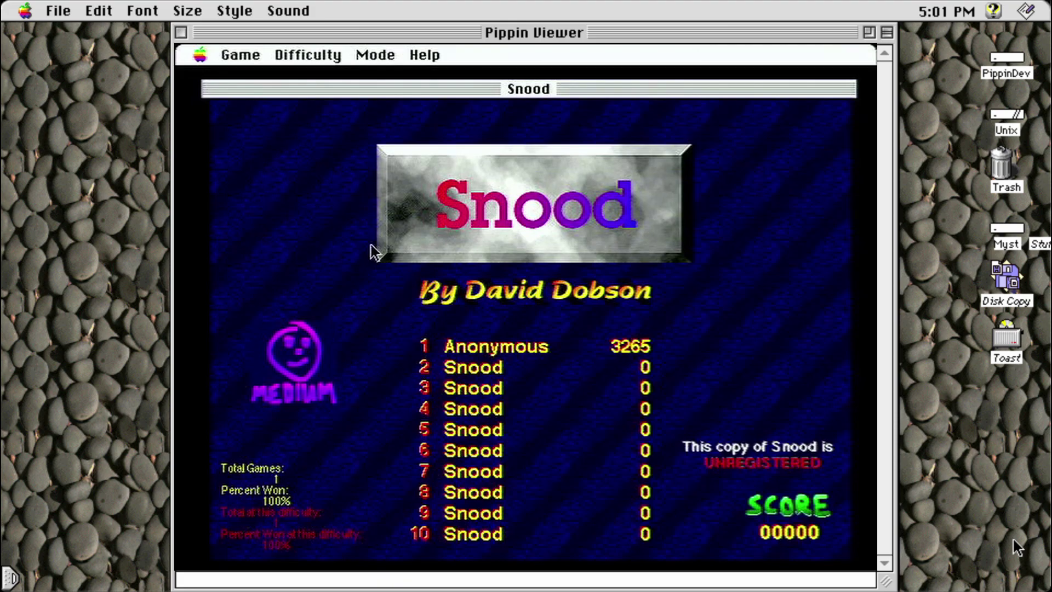
left_click(220, 56)
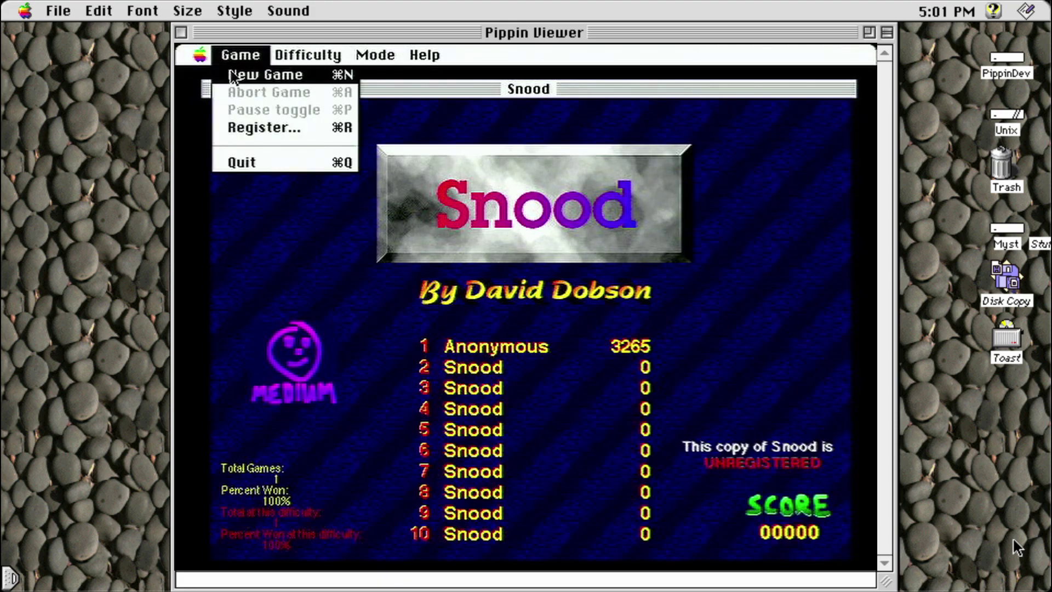
left_click(264, 75)
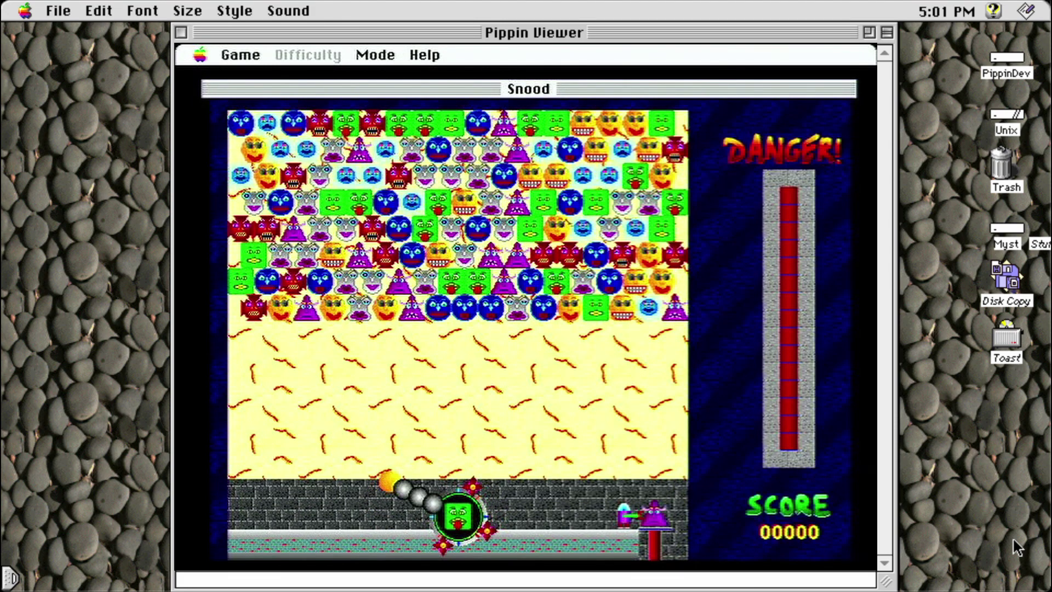
Fire a green snood to the right and a purple snood slightly left.
key("Right")
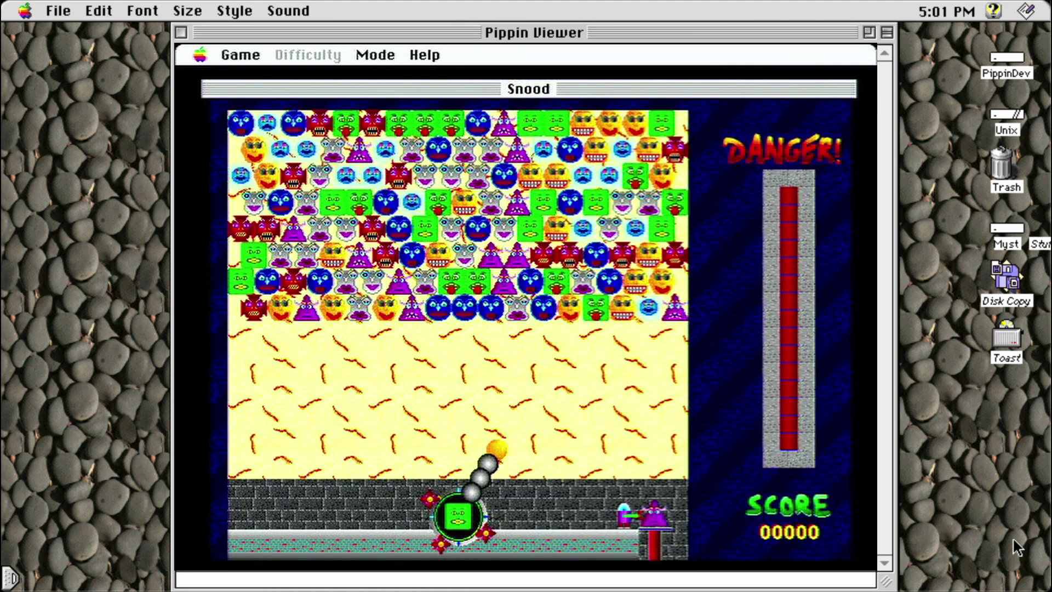
key("Right")
key("space")
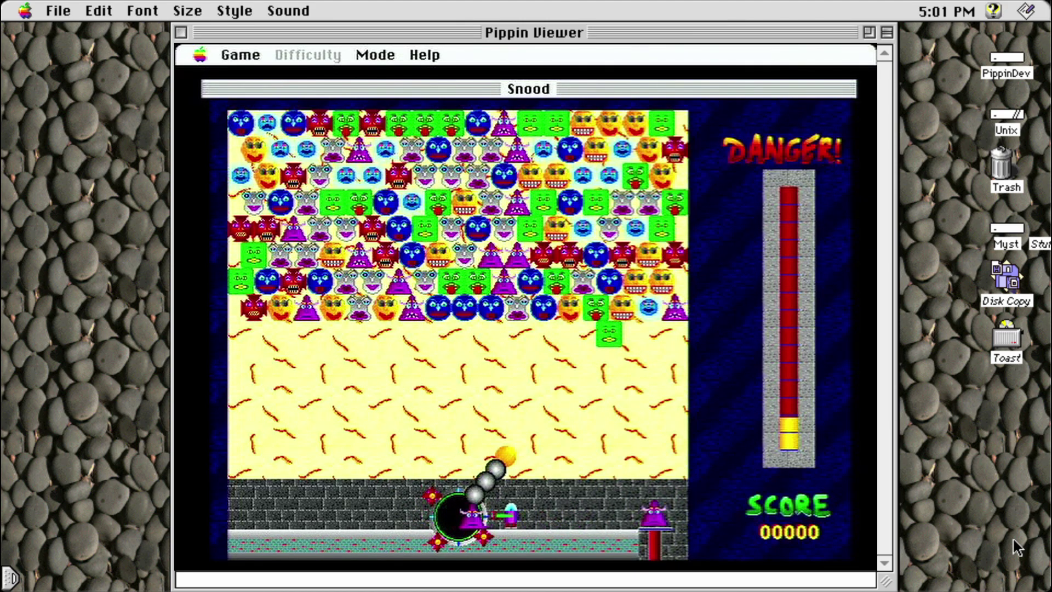
key("Left")
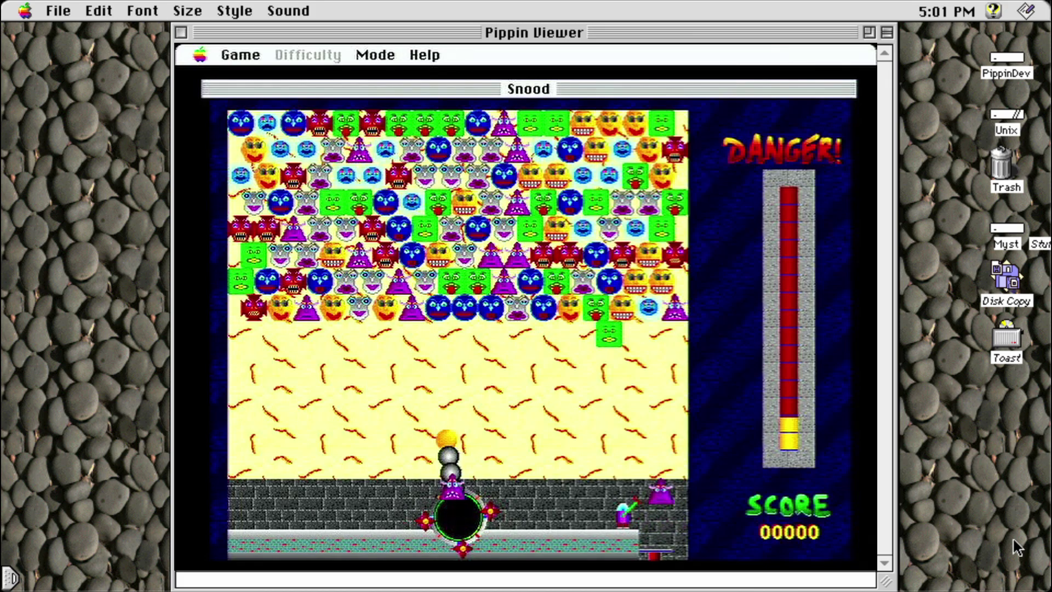
key("Left")
key("space")
Fire purple, blue and yellow snoods to clear groups, bringing the score to 00027.
key("Right")
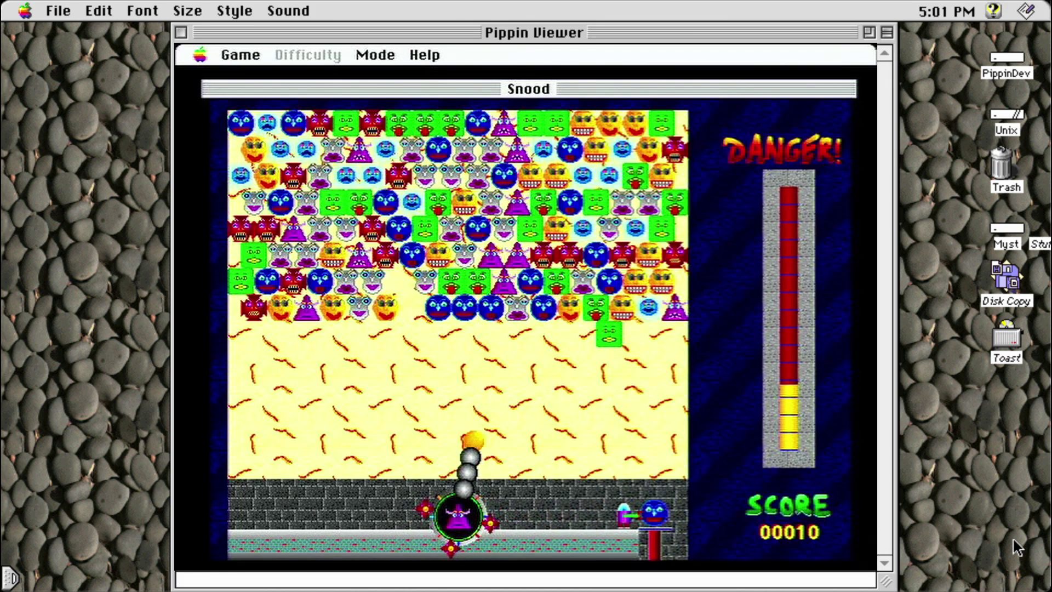
key("Left")
key("Left")
key("space")
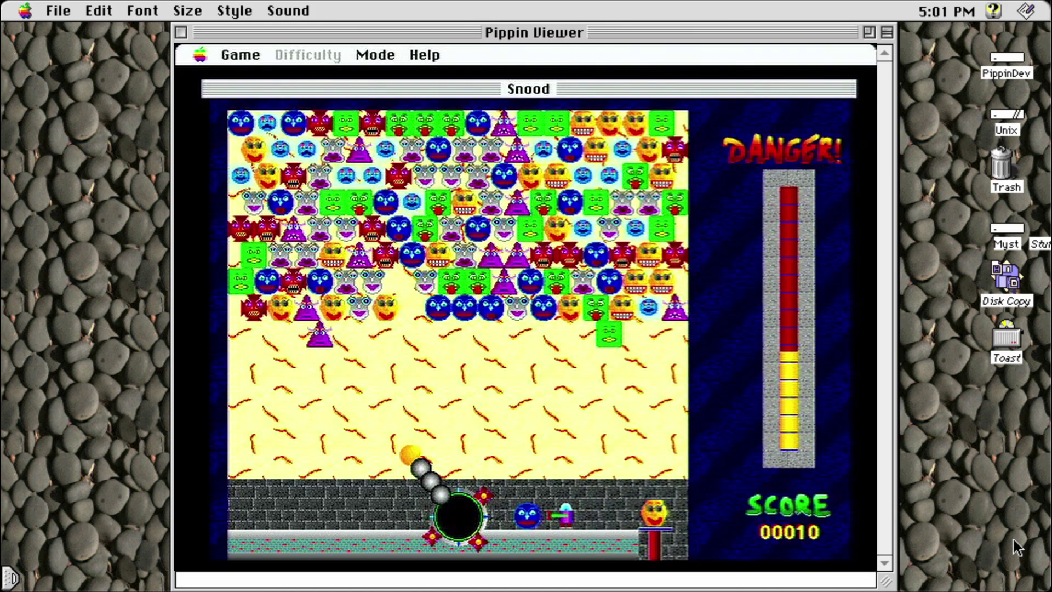
key("Right")
key("space")
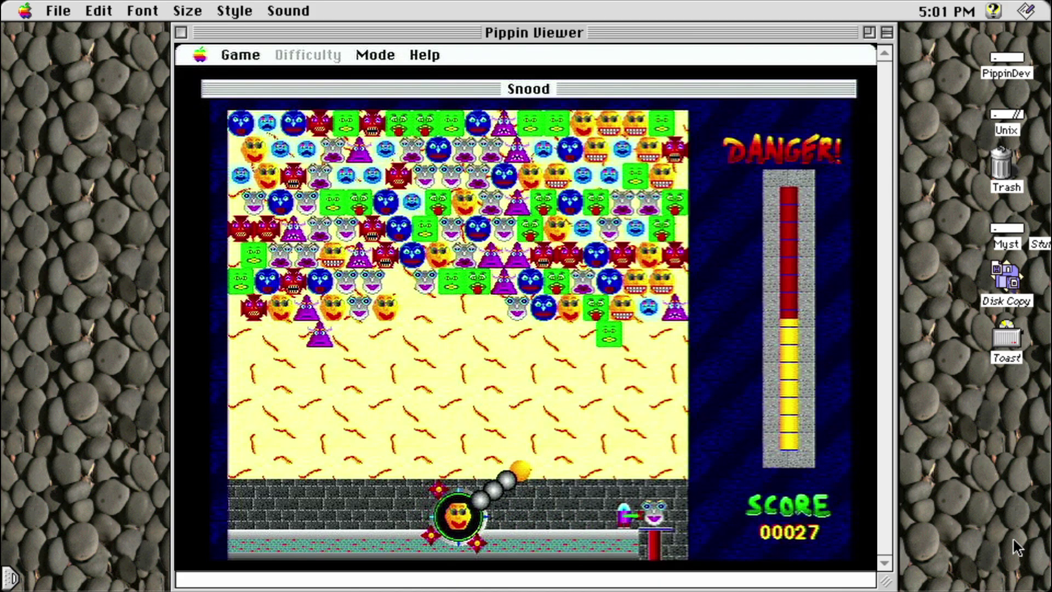
key("space")
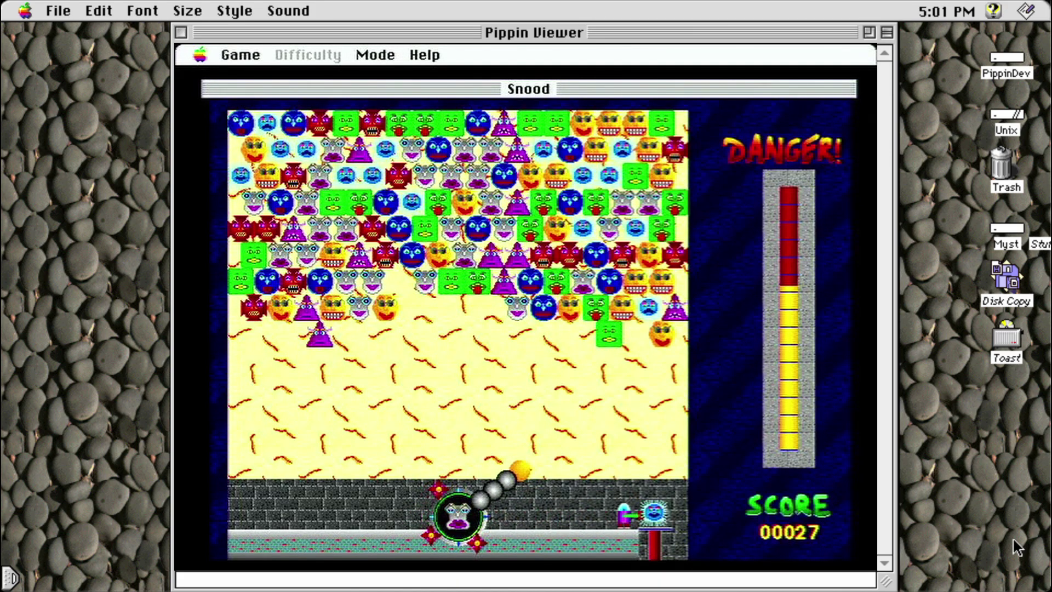